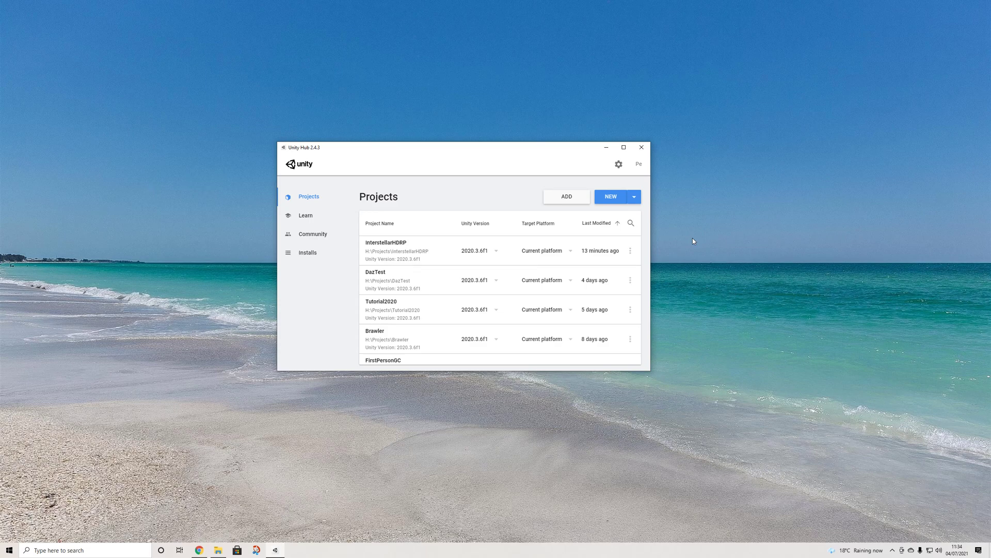
Create a new 3D project named GameCreatorBasics and open it in a maximized Unity editor
{"action": "left_click", "coordinate": [611, 197]}
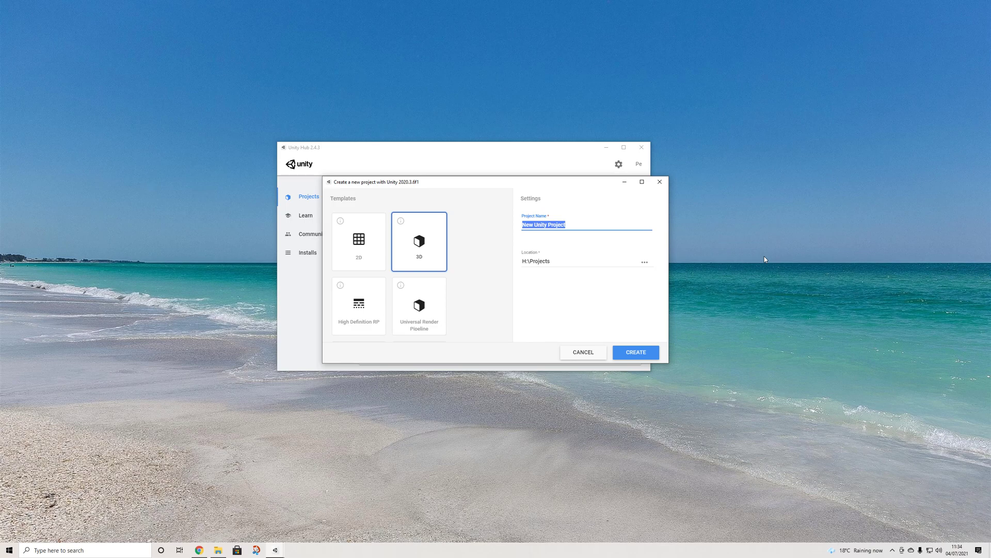
{"action": "type", "text": "GameCreatorBasics"}
{"action": "left_click", "coordinate": [636, 352]}
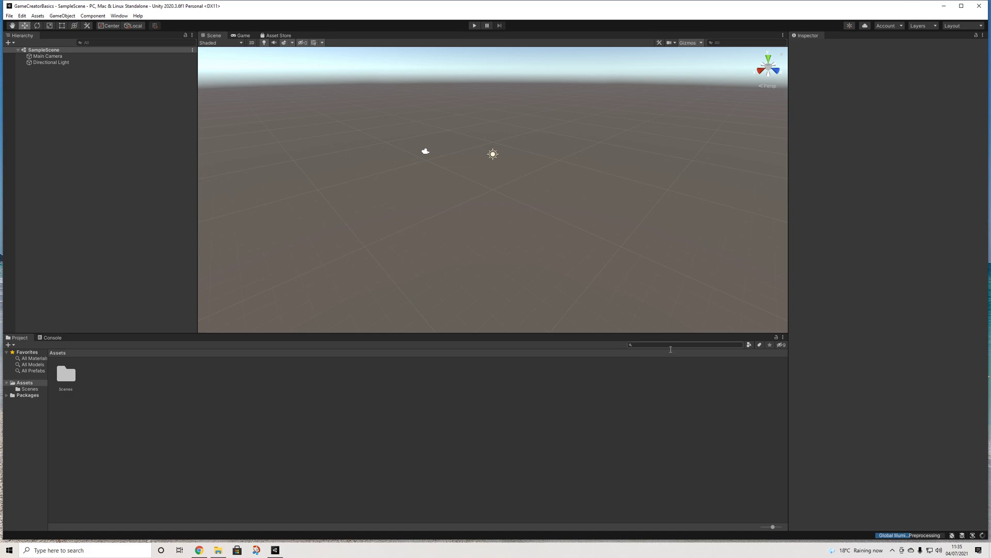
{"action": "left_click", "coordinate": [961, 6]}
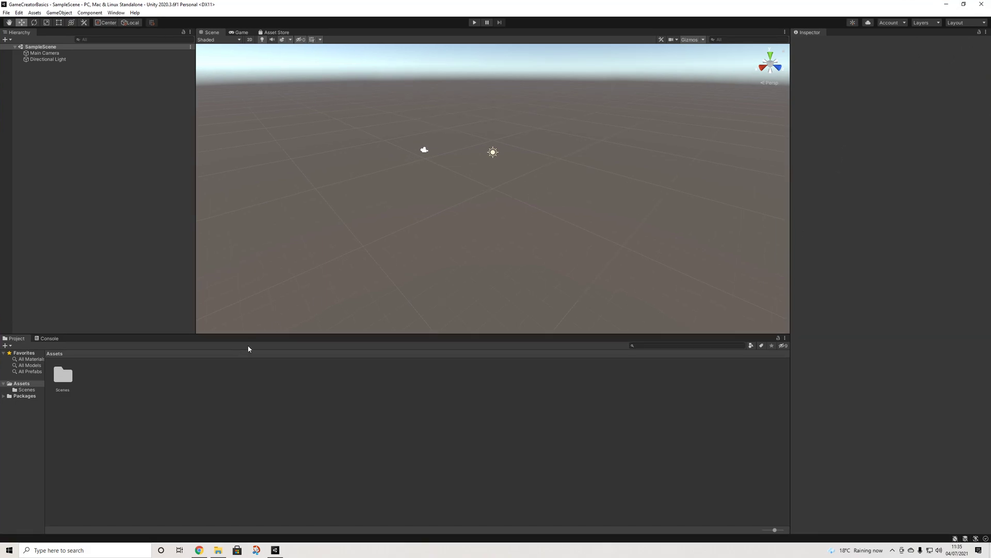
Enlarge the Scene view by shrinking the Project and Hierarchy panels, and widen the Project folder tree
{"action": "left_click_drag", "start_coordinate": [245, 336], "coordinate": [243, 408]}
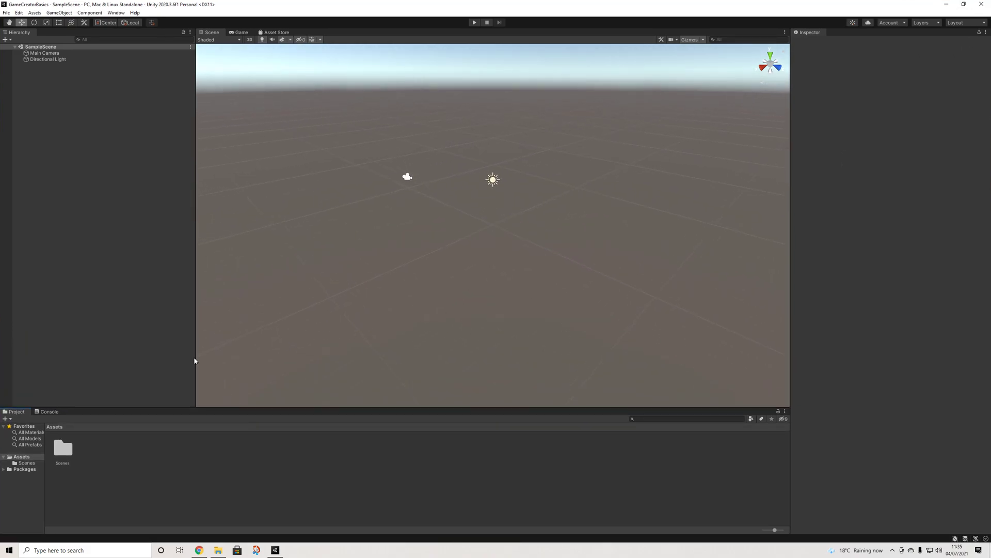
{"action": "left_click_drag", "start_coordinate": [200, 353], "coordinate": [79, 353]}
{"action": "left_click", "coordinate": [42, 447]}
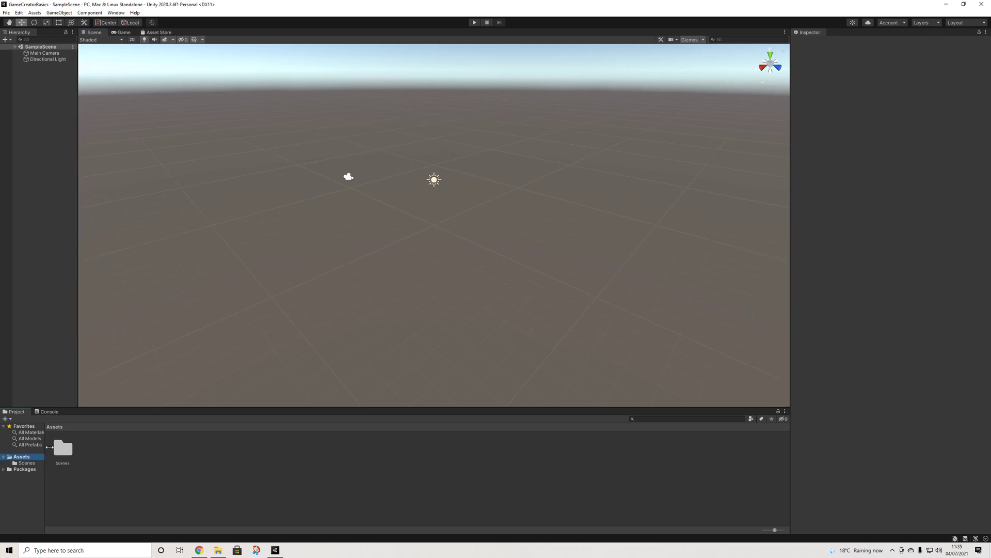
{"action": "left_click_drag", "start_coordinate": [49, 446], "coordinate": [81, 447]}
{"action": "left_click_drag", "start_coordinate": [82, 401], "coordinate": [102, 399]}
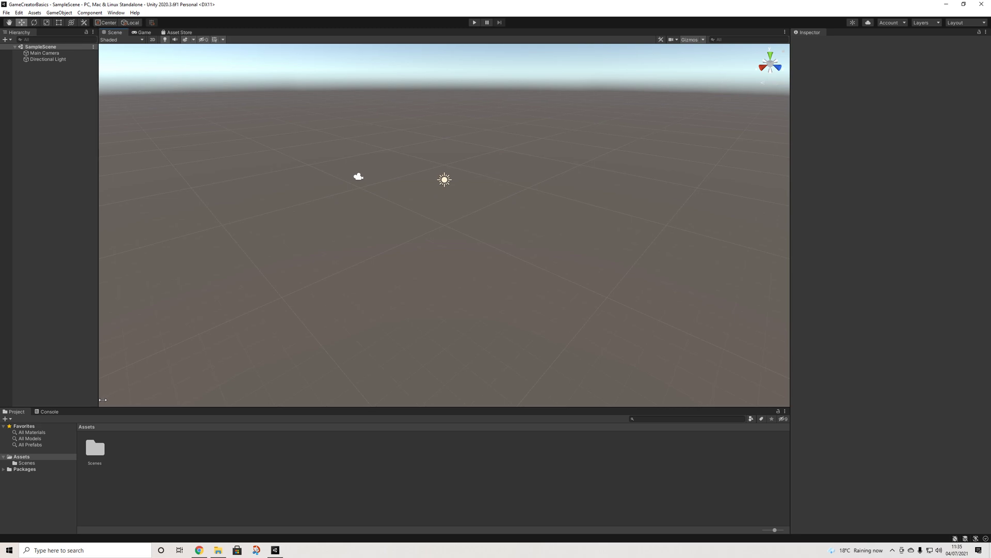
{"action": "left_click_drag", "start_coordinate": [81, 439], "coordinate": [101, 438]}
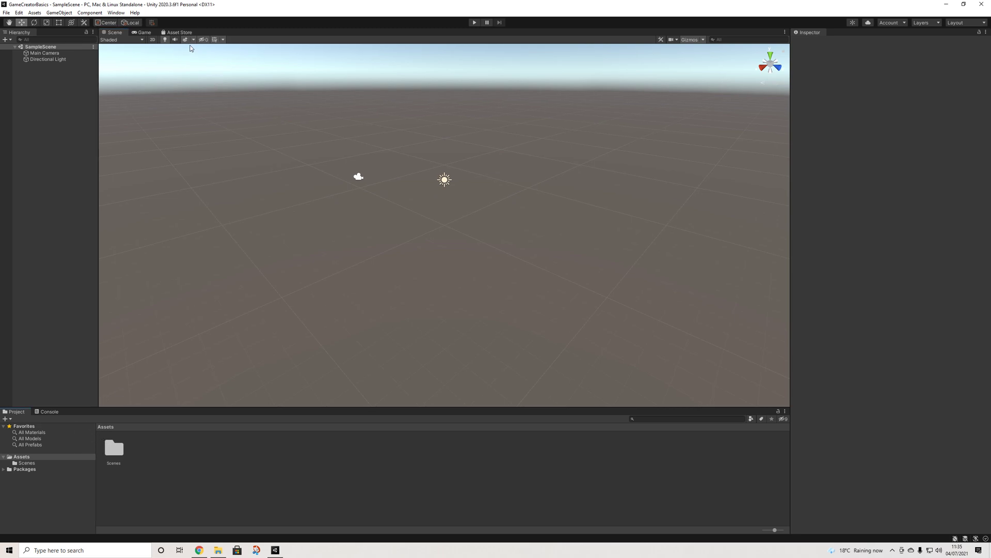
Open the Package Manager, switch to My Assets, search 'Game Creator' and select the Game Creator package
{"action": "left_click", "coordinate": [117, 12]}
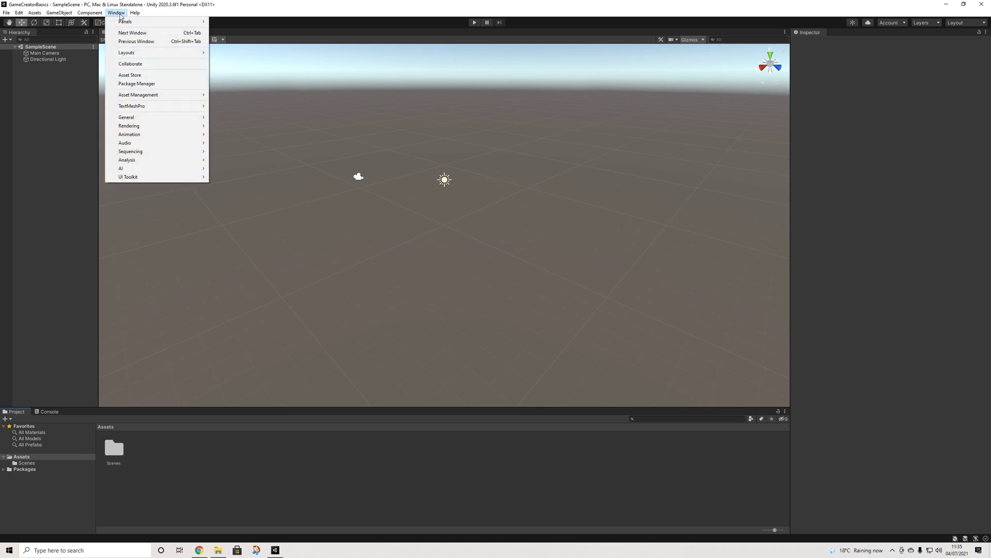
{"action": "left_click", "coordinate": [135, 83]}
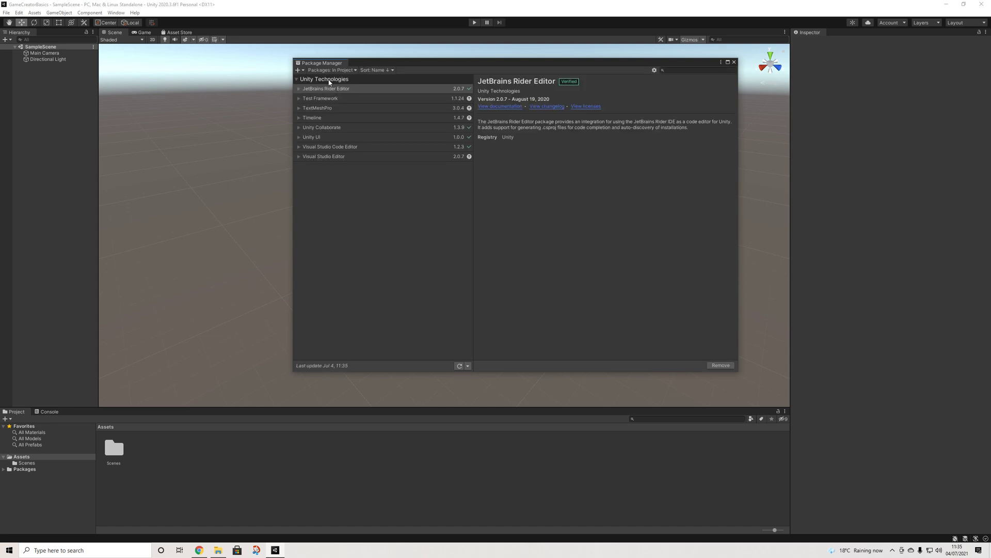
{"action": "left_click_drag", "start_coordinate": [377, 63], "coordinate": [323, 66]}
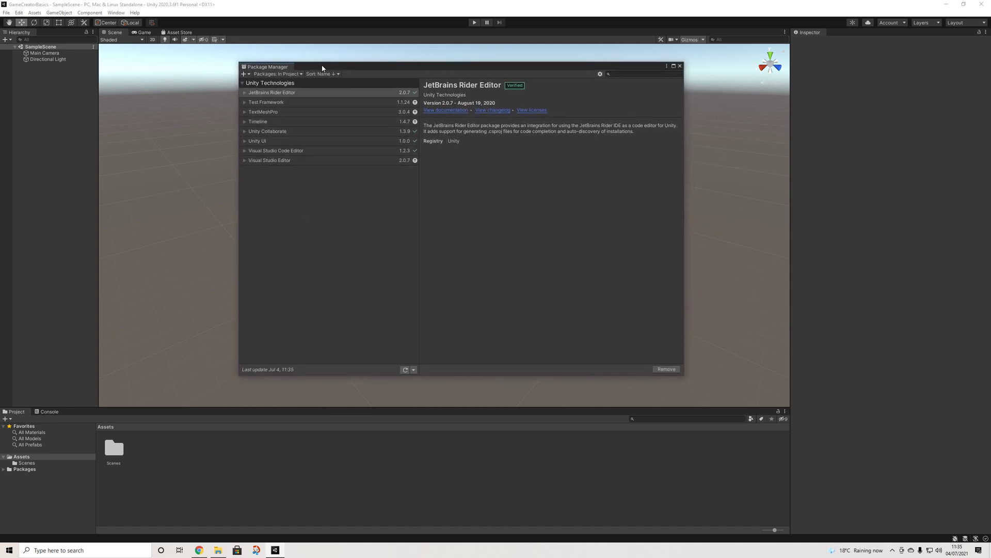
{"action": "left_click", "coordinate": [291, 75]}
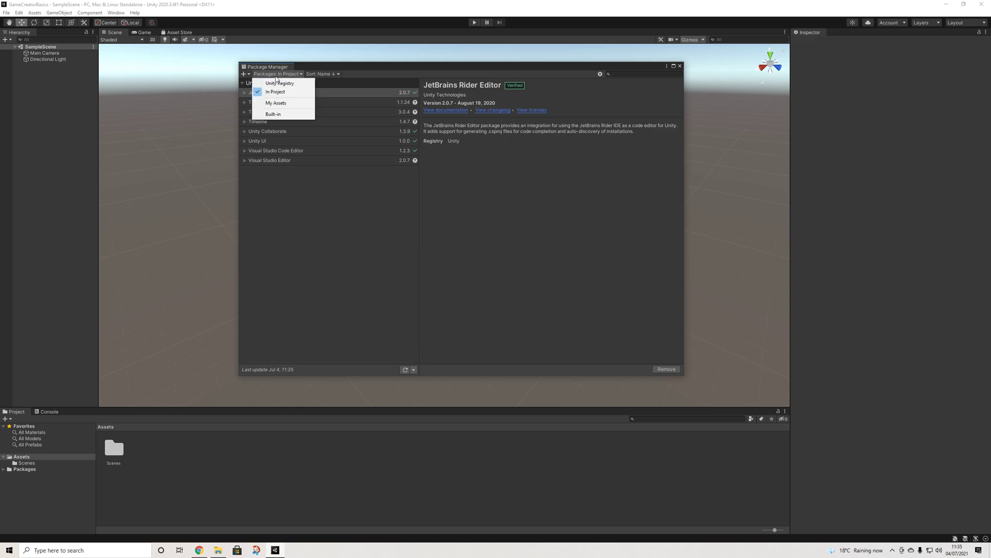
{"action": "left_click", "coordinate": [275, 104]}
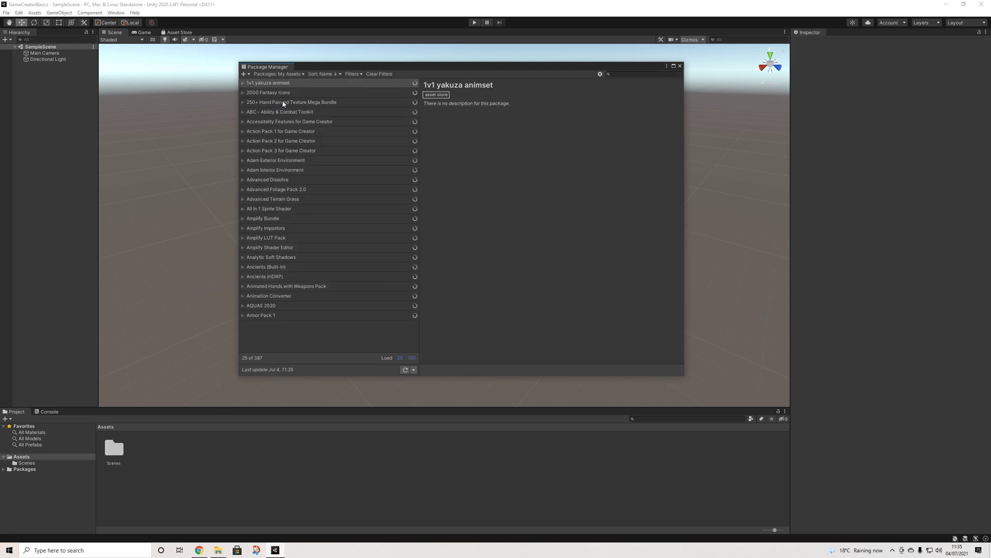
{"action": "left_click", "coordinate": [624, 78]}
{"action": "type", "text": "Game"}
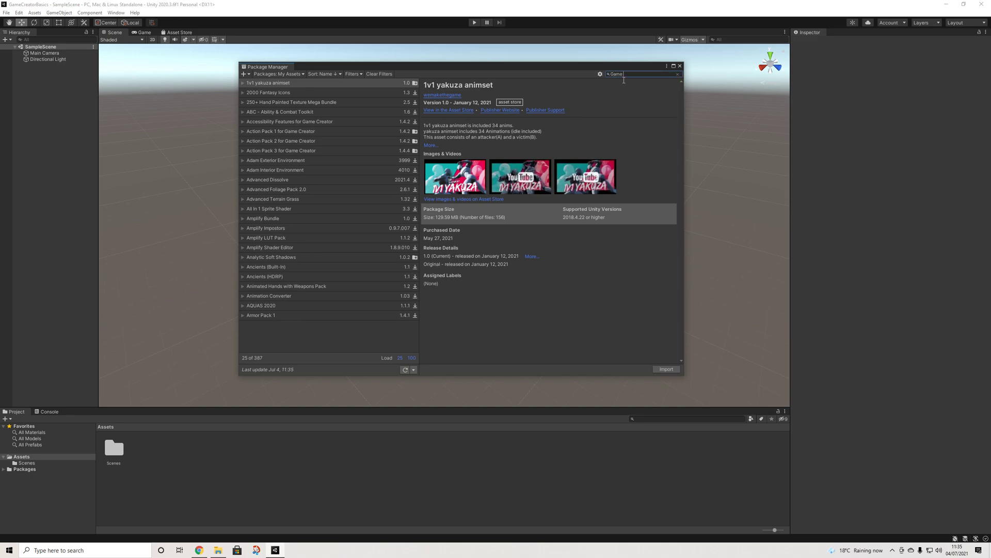
{"action": "type", "text": " Creator"}
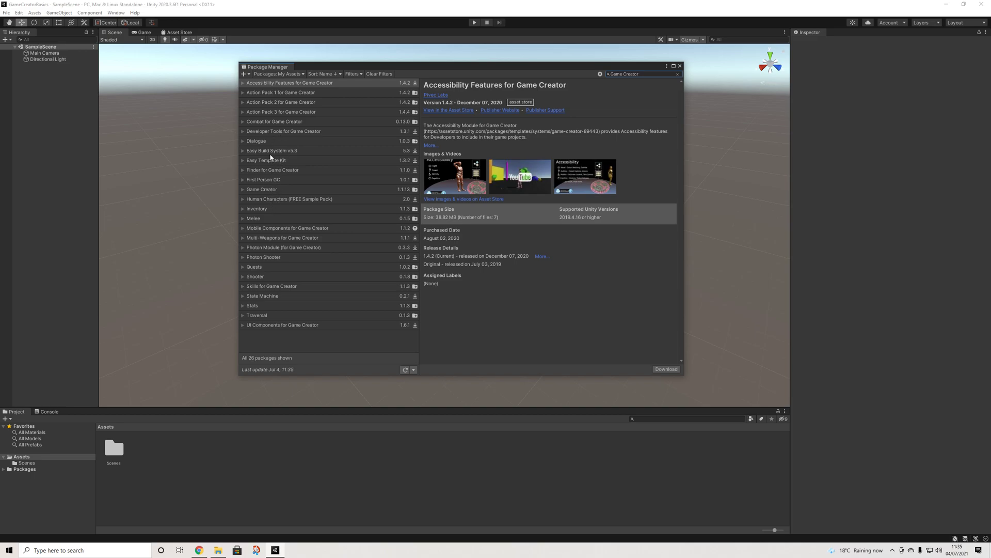
{"action": "left_click", "coordinate": [273, 190]}
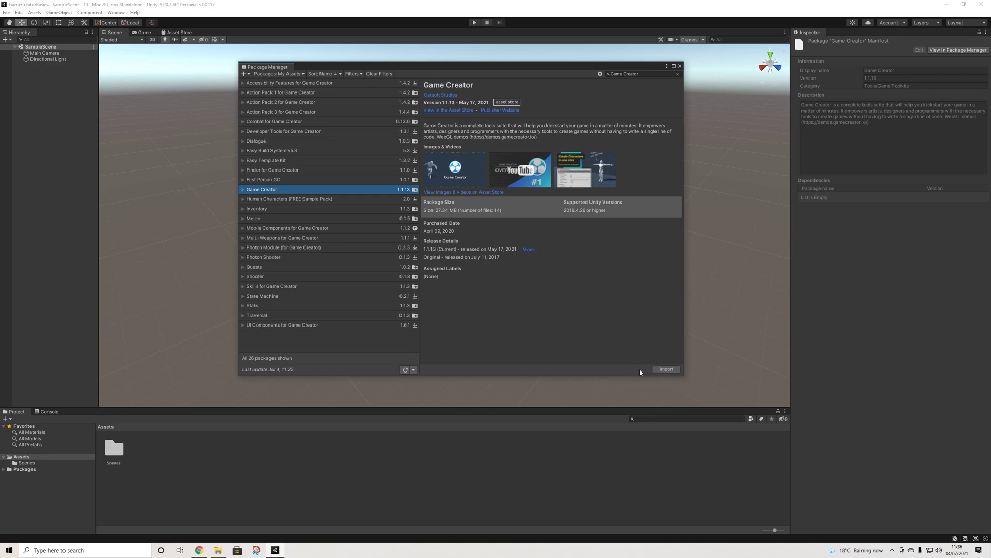
Import all Game Creator package files, install Game Creator 1.1.13, then close the Package Manager
{"action": "left_click", "coordinate": [667, 370]}
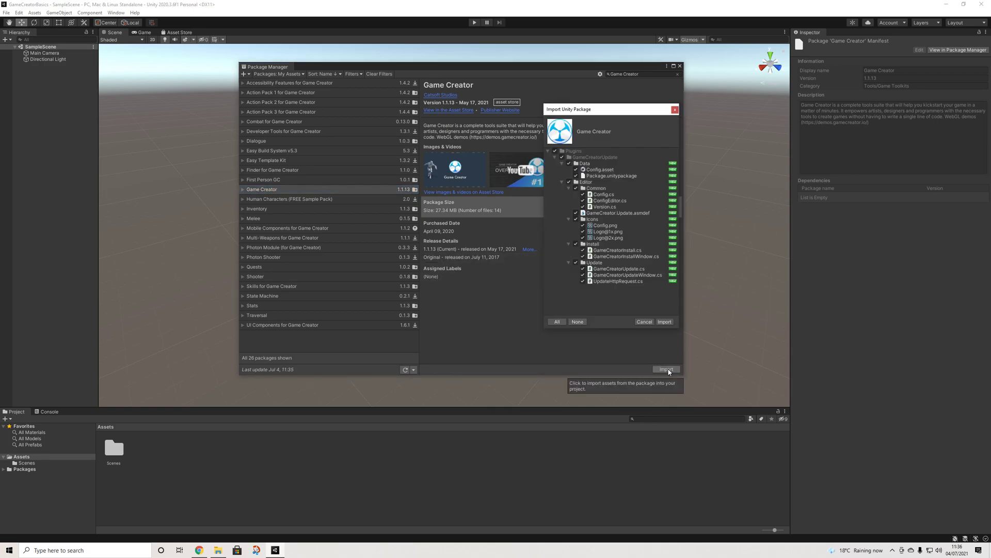
{"action": "left_click", "coordinate": [668, 322]}
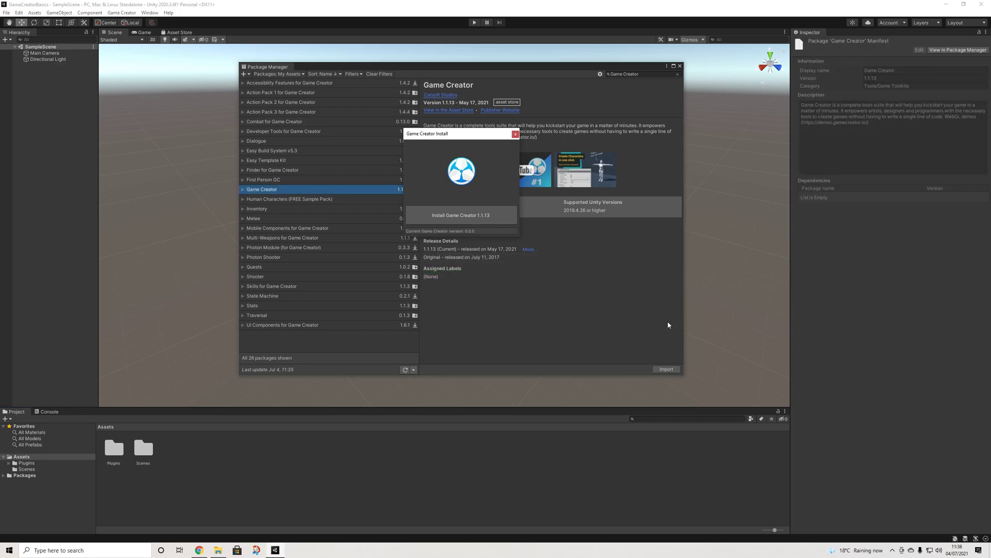
{"action": "left_click", "coordinate": [452, 214]}
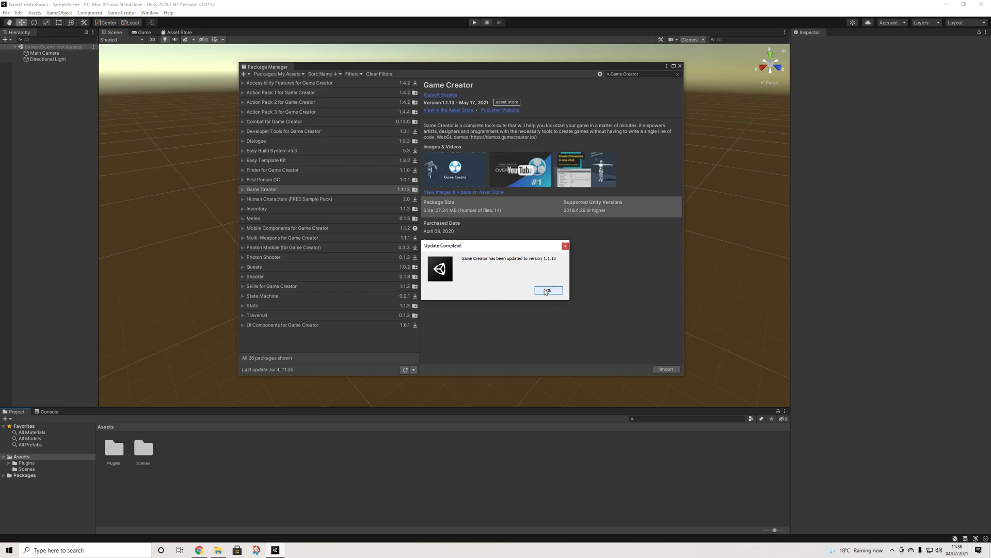
{"action": "left_click", "coordinate": [546, 291]}
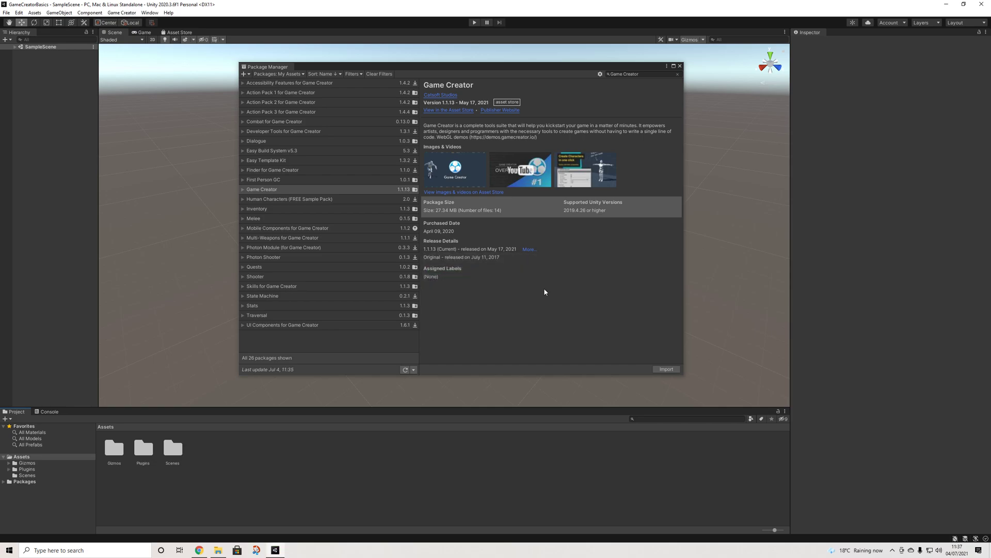
{"action": "left_click", "coordinate": [679, 66]}
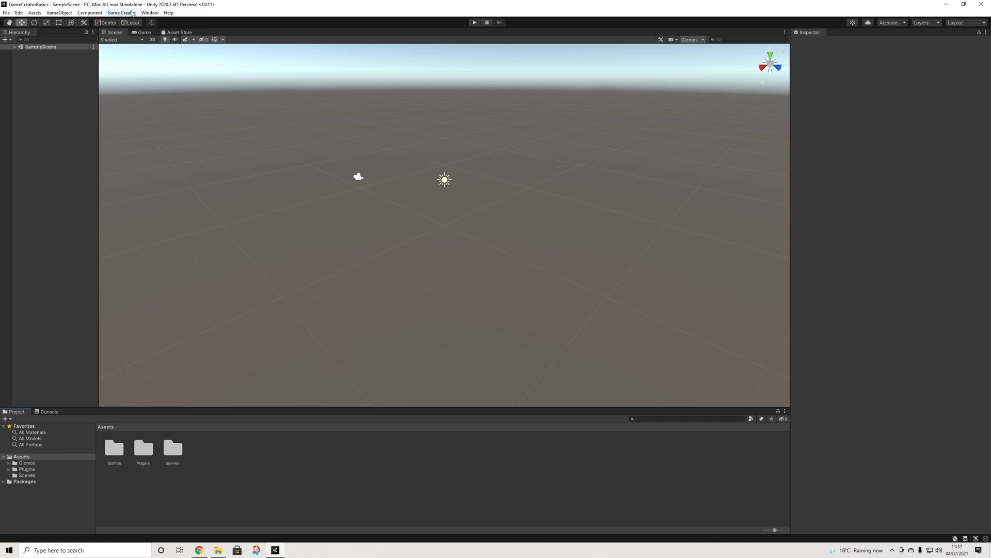
Expand SampleScene in the Hierarchy and show the Game Creator toolbar in the Scene view
{"action": "left_click", "coordinate": [15, 47]}
{"action": "left_click", "coordinate": [129, 14]}
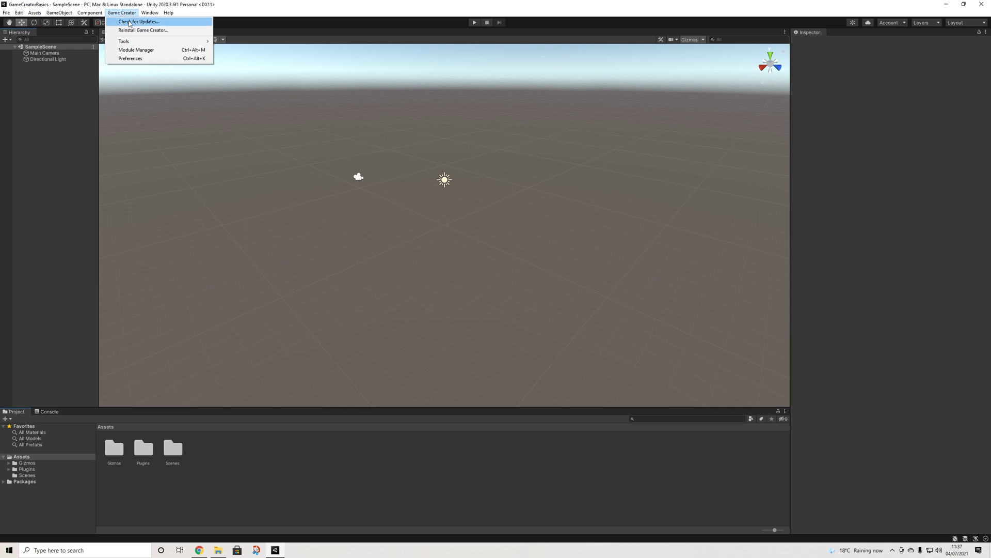
{"action": "mouse_move", "coordinate": [127, 41]}
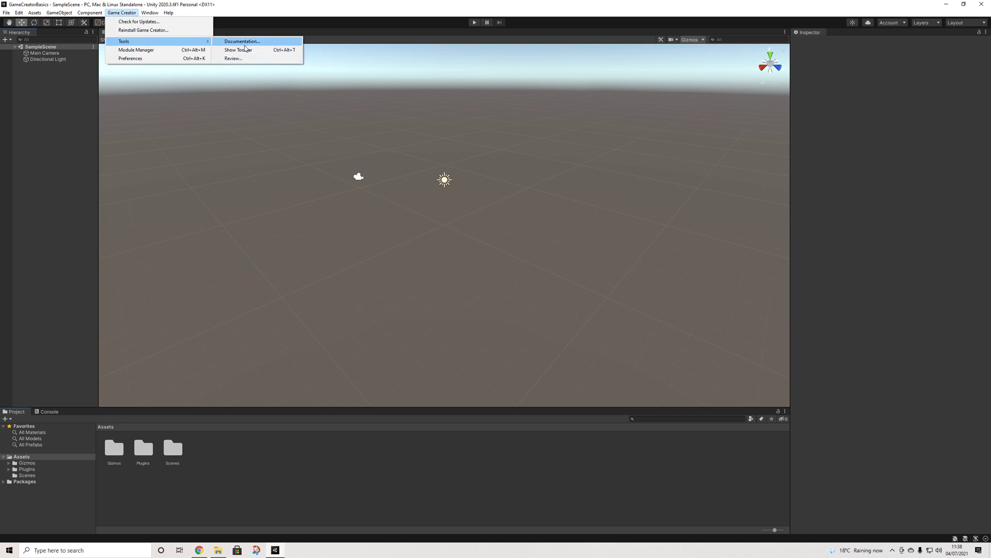
{"action": "left_click", "coordinate": [239, 50]}
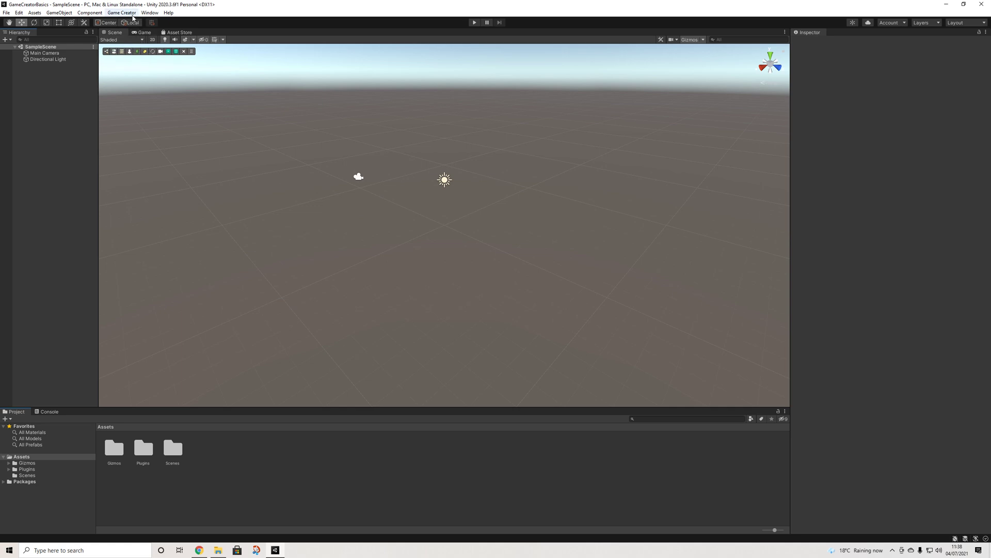
{"action": "left_click", "coordinate": [122, 12]}
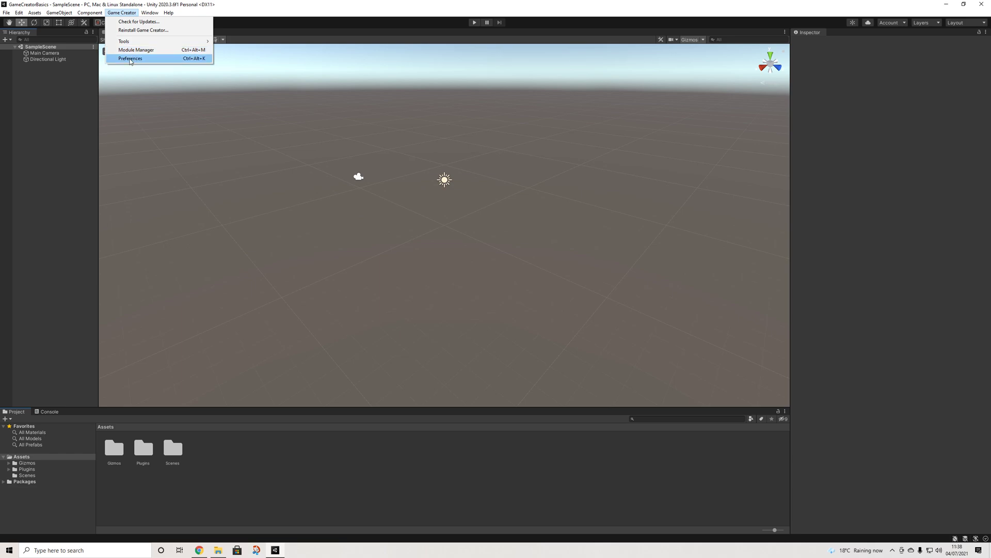
Browse the Game Creator Preferences pages: General, Localization, Variables and Feedback
{"action": "left_click", "coordinate": [130, 59]}
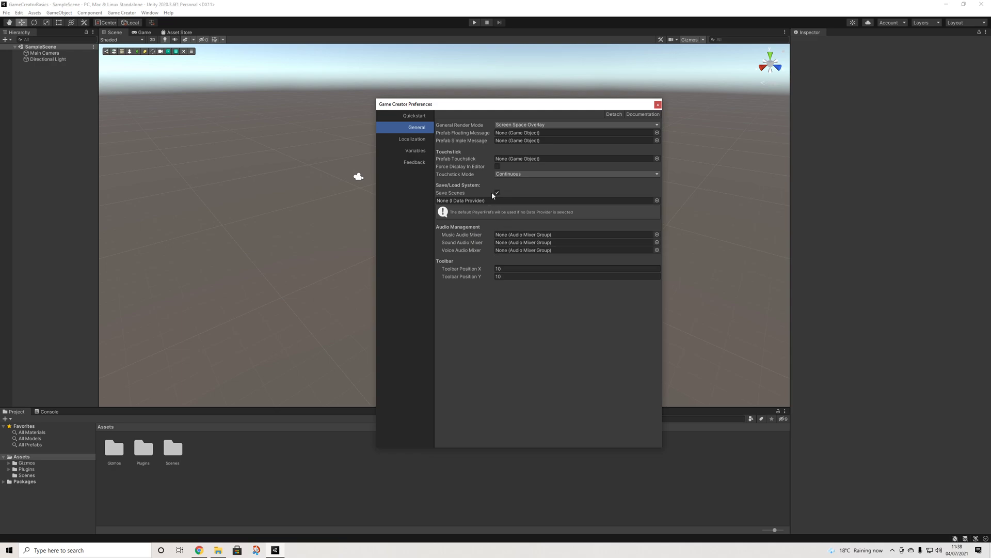
{"action": "left_click", "coordinate": [413, 141]}
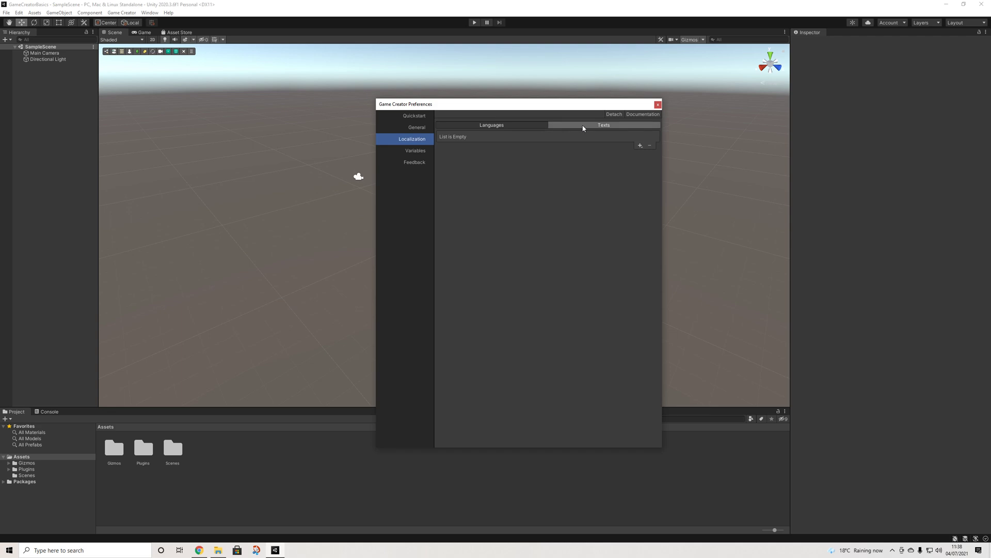
{"action": "left_click", "coordinate": [416, 151]}
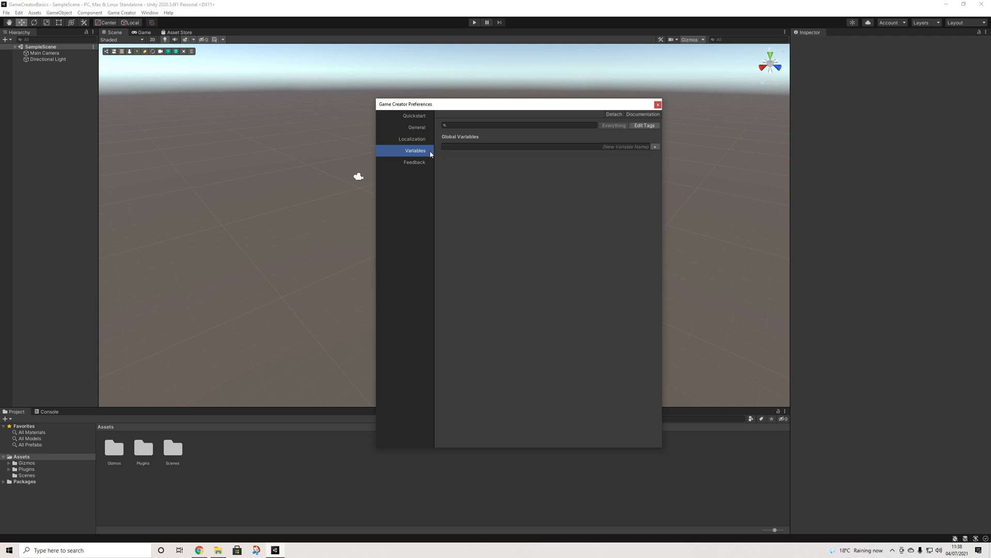
{"action": "left_click", "coordinate": [414, 163]}
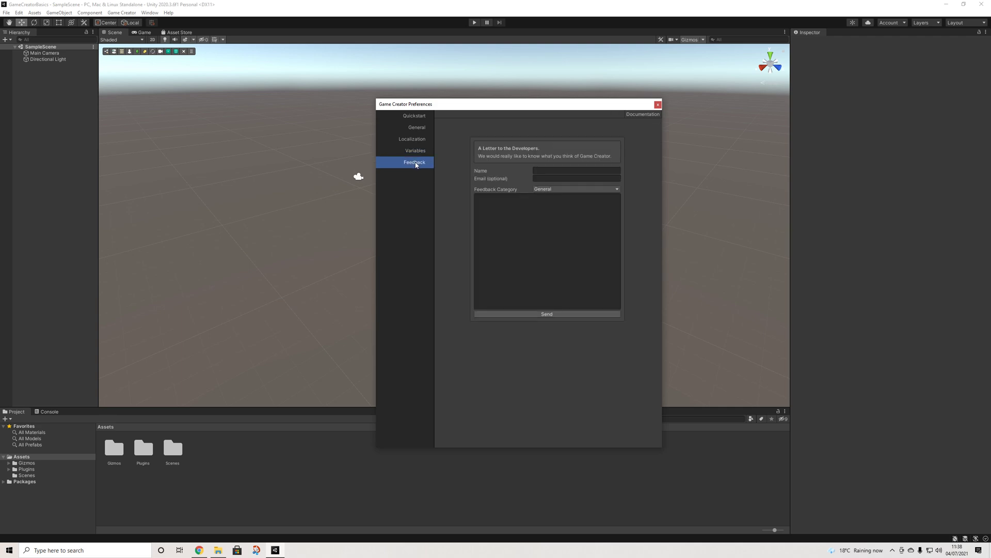
Close Preferences, then enable the Game Creator Examples module 1.1.4 and import its files
{"action": "left_click", "coordinate": [657, 104]}
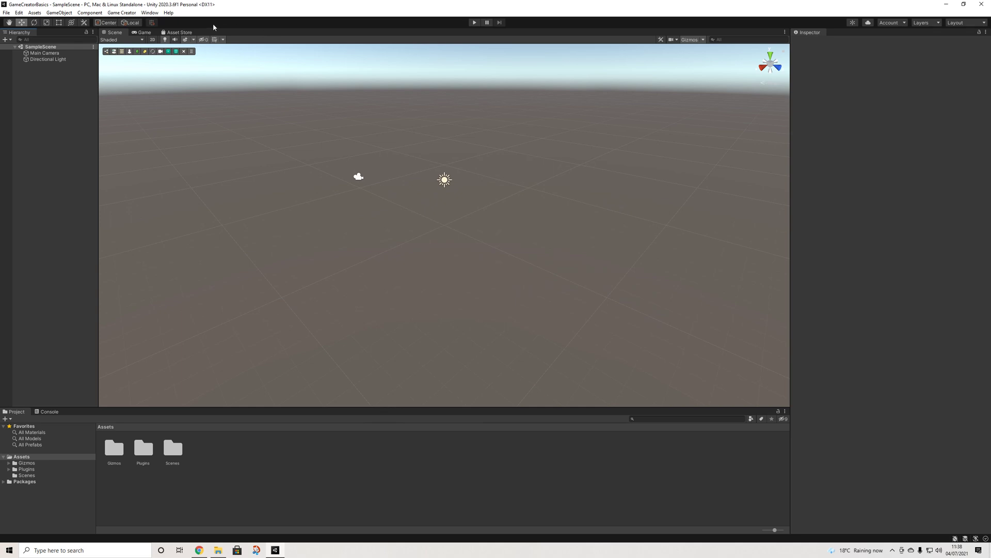
{"action": "left_click", "coordinate": [121, 12]}
{"action": "left_click", "coordinate": [130, 50]}
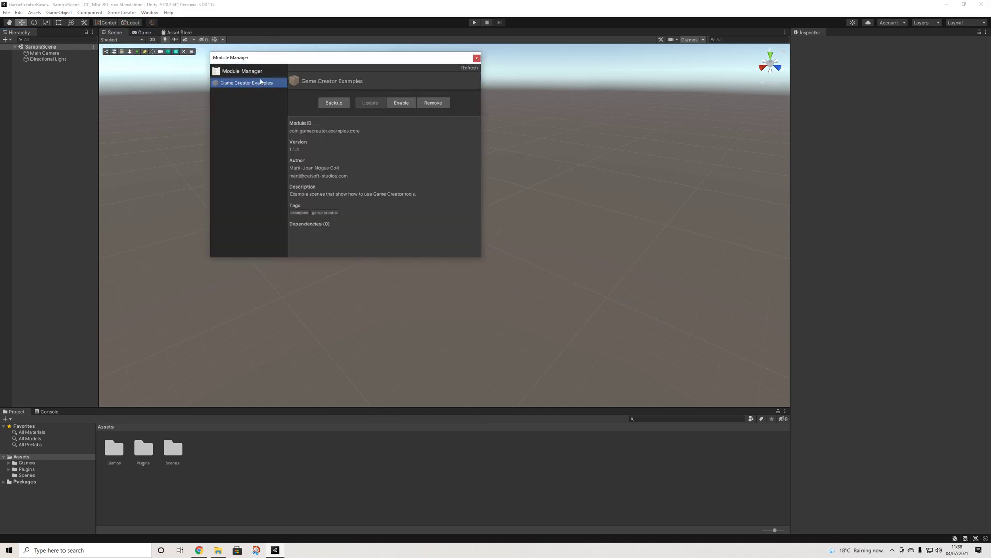
{"action": "left_click", "coordinate": [396, 104]}
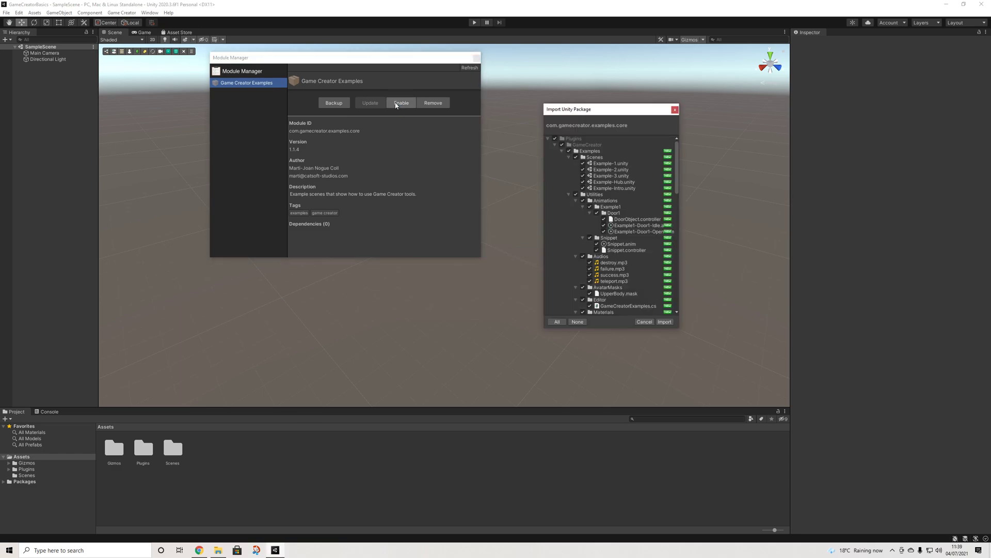
{"action": "left_click", "coordinate": [665, 322]}
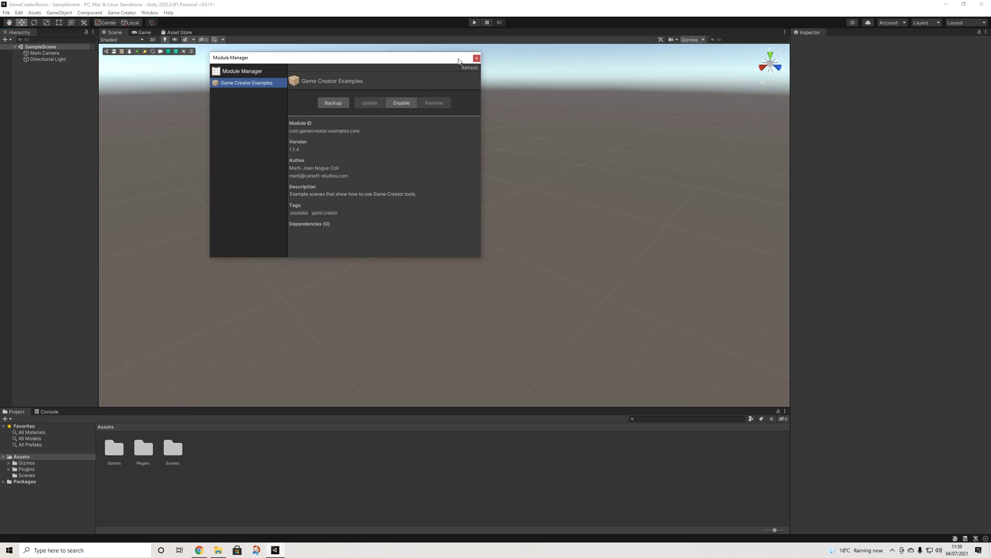
{"action": "left_click", "coordinate": [476, 59]}
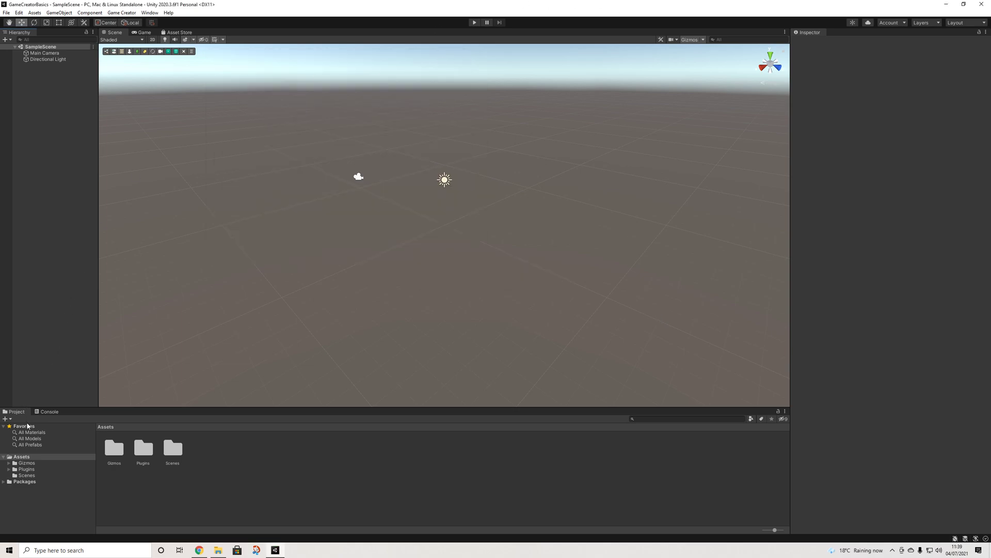
Go to Plugins > GameCreator > Examples > Scenes, open Example-Intro and start Play mode
{"action": "left_click", "coordinate": [25, 468]}
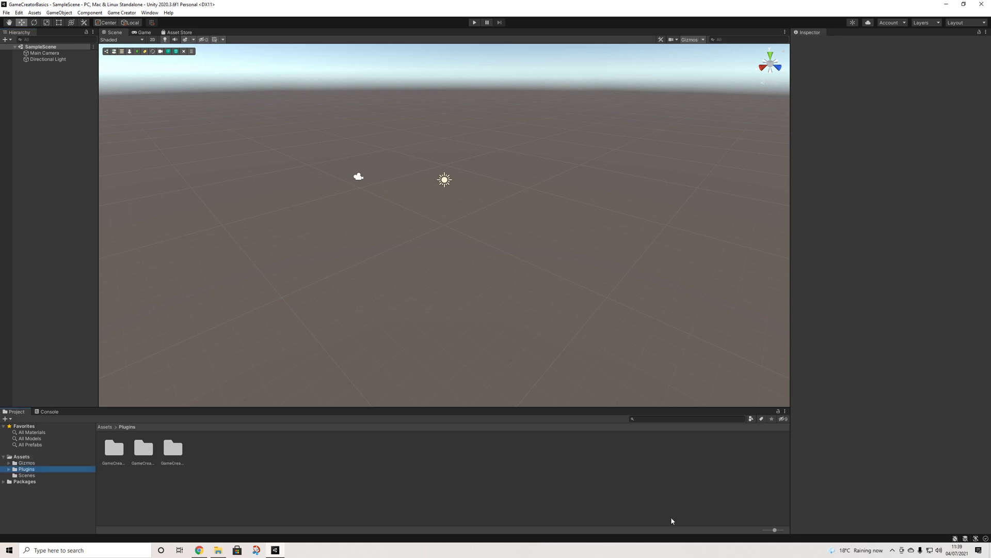
{"action": "left_click_drag", "start_coordinate": [773, 530], "coordinate": [762, 532]}
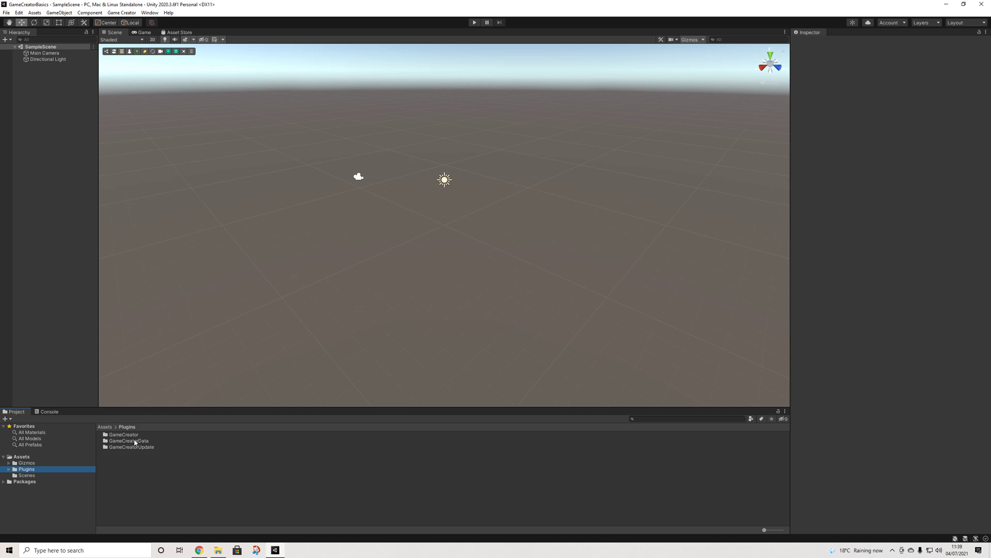
{"action": "left_click", "coordinate": [9, 469]}
{"action": "left_click", "coordinate": [39, 476]}
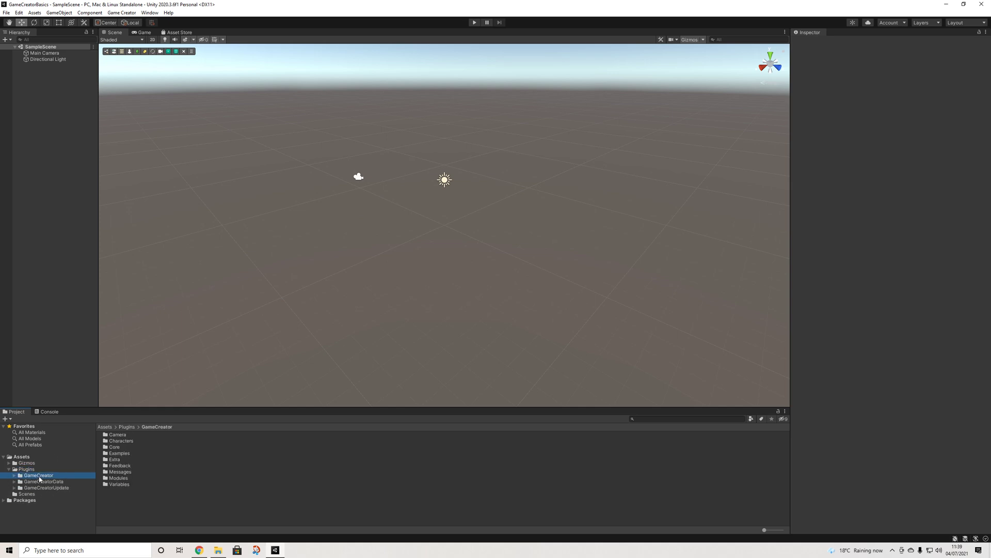
{"action": "double_click", "coordinate": [120, 454]}
{"action": "double_click", "coordinate": [121, 435]}
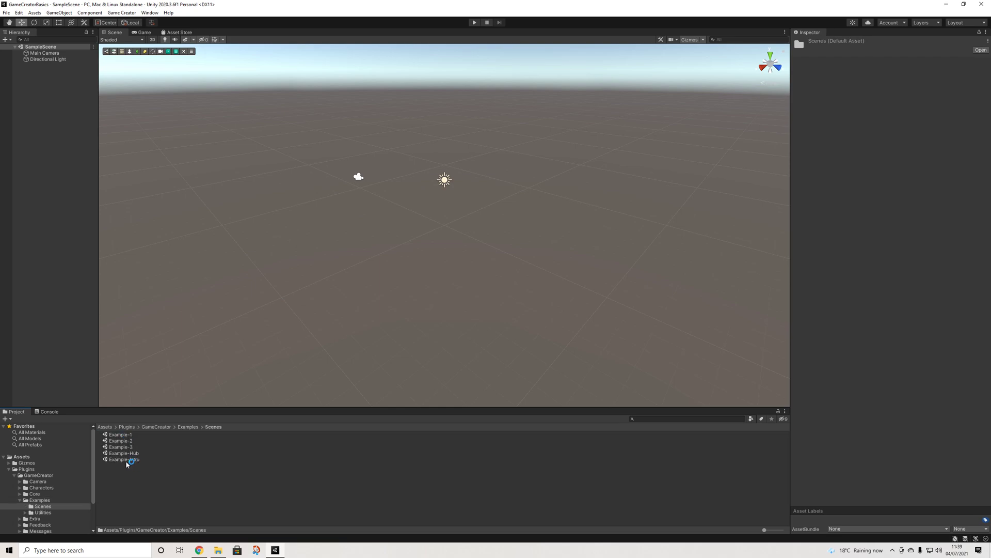
{"action": "double_click", "coordinate": [126, 461]}
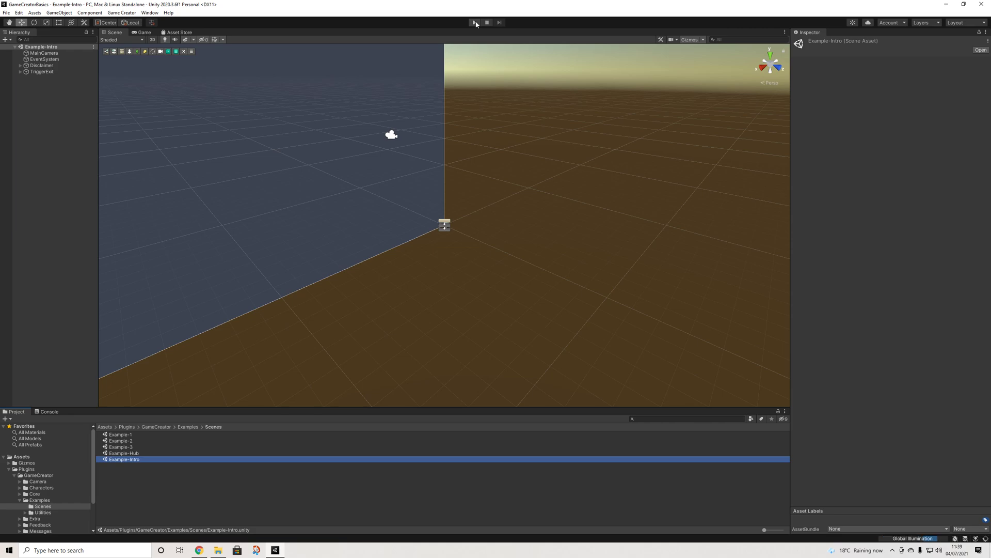
{"action": "left_click", "coordinate": [474, 23]}
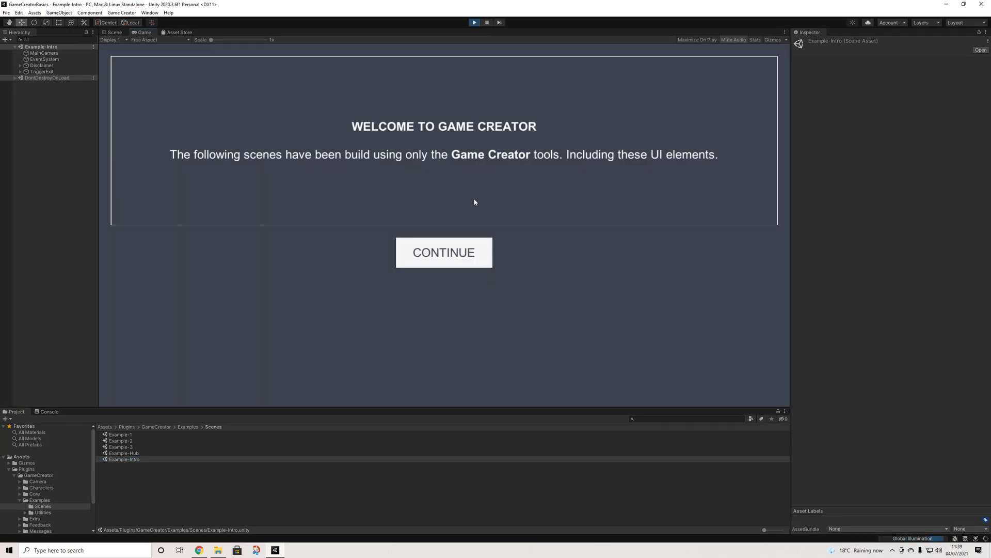
{"action": "left_click", "coordinate": [463, 254]}
{"action": "left_click", "coordinate": [447, 224]}
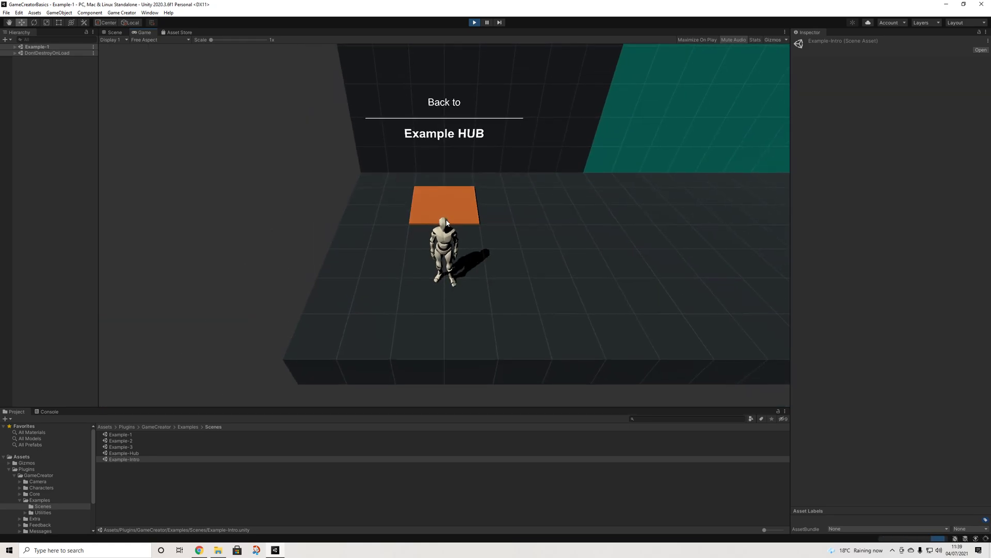
{"action": "key", "text": "d"}
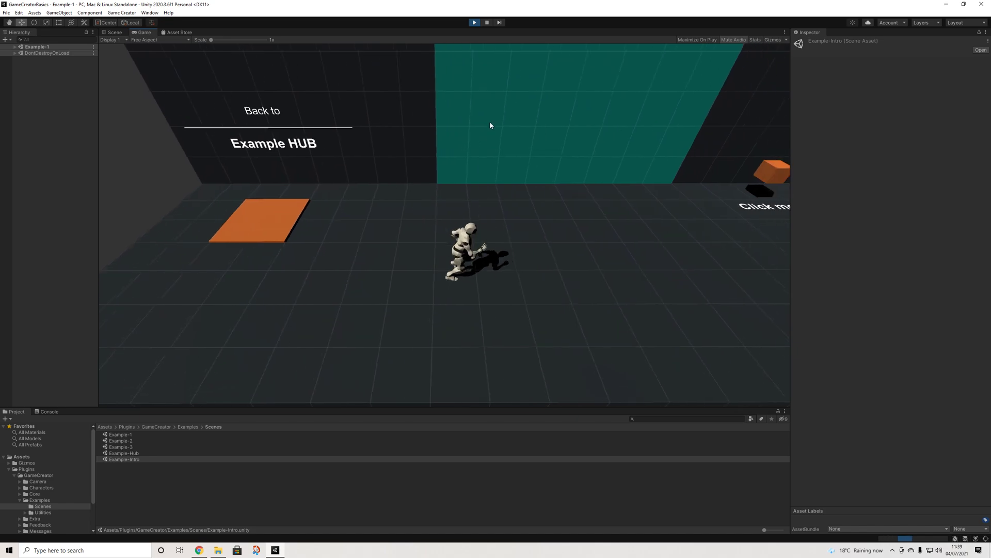
{"action": "left_click", "coordinate": [475, 22]}
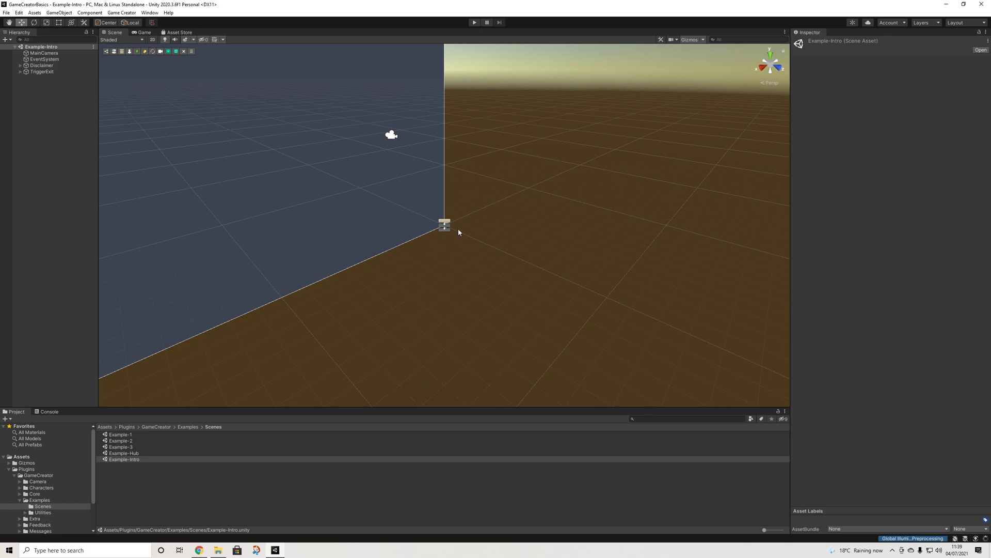
Reopen SampleScene from Assets > Scenes and check the Hierarchy's Game Creator creation options
{"action": "left_click", "coordinate": [9, 470]}
{"action": "left_click", "coordinate": [26, 475]}
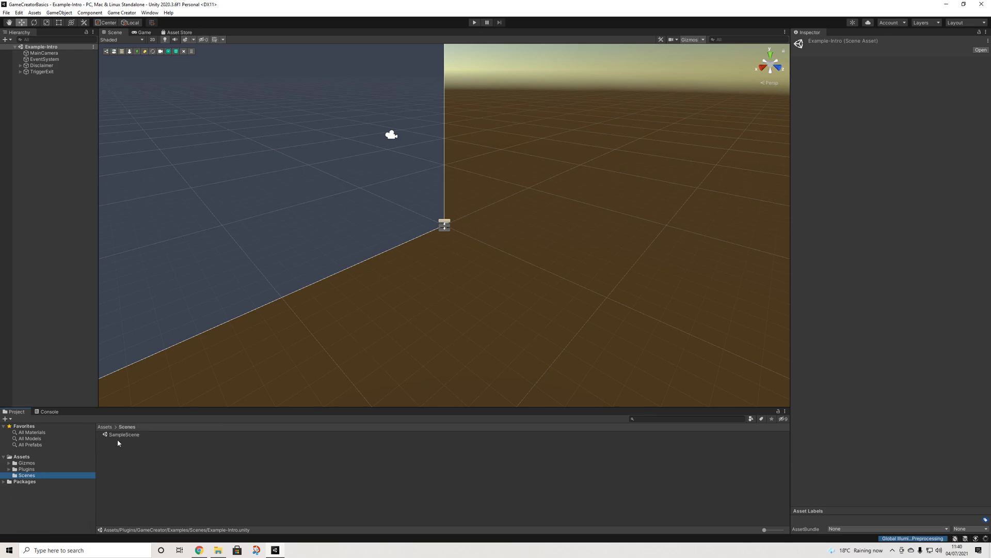
{"action": "double_click", "coordinate": [128, 436]}
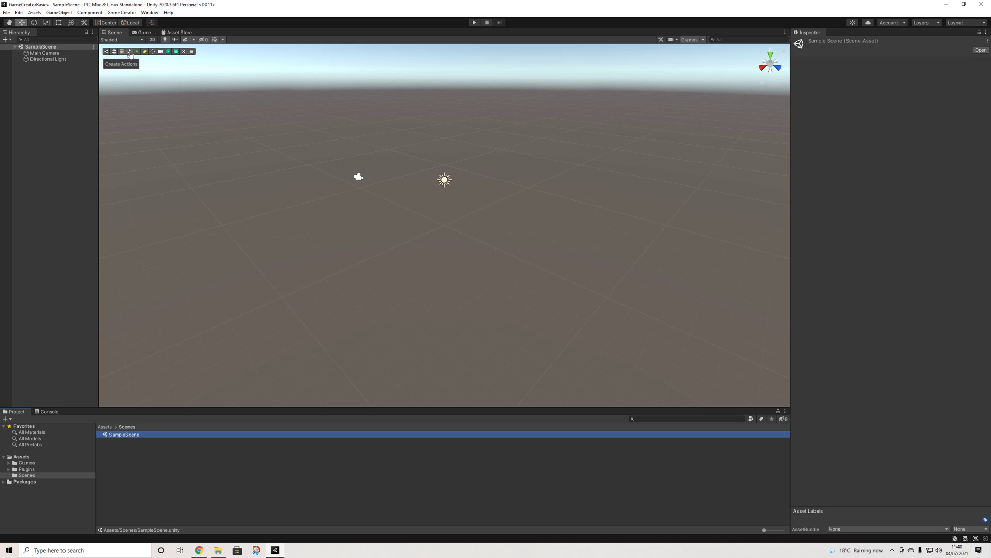
{"action": "right_click", "coordinate": [41, 85]}
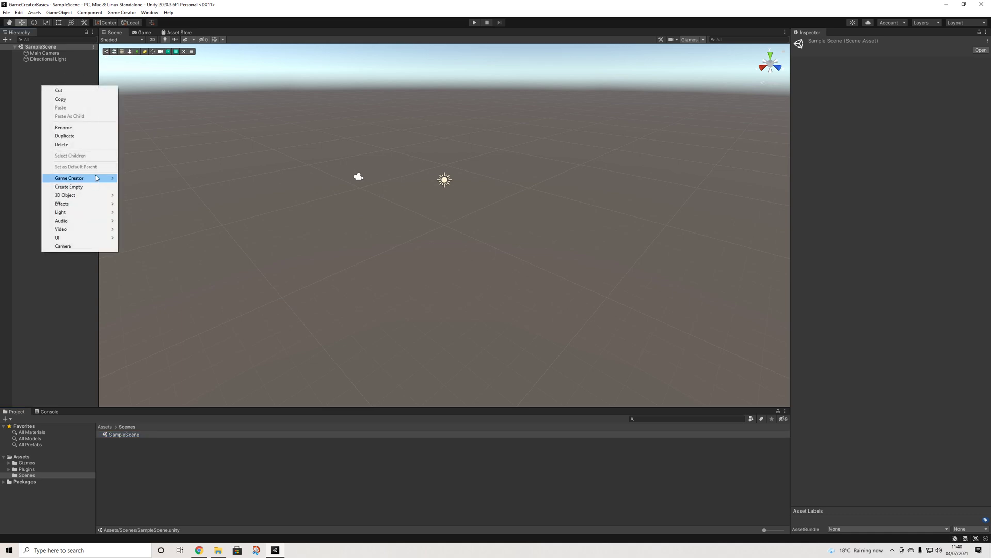
{"action": "mouse_move", "coordinate": [103, 178]}
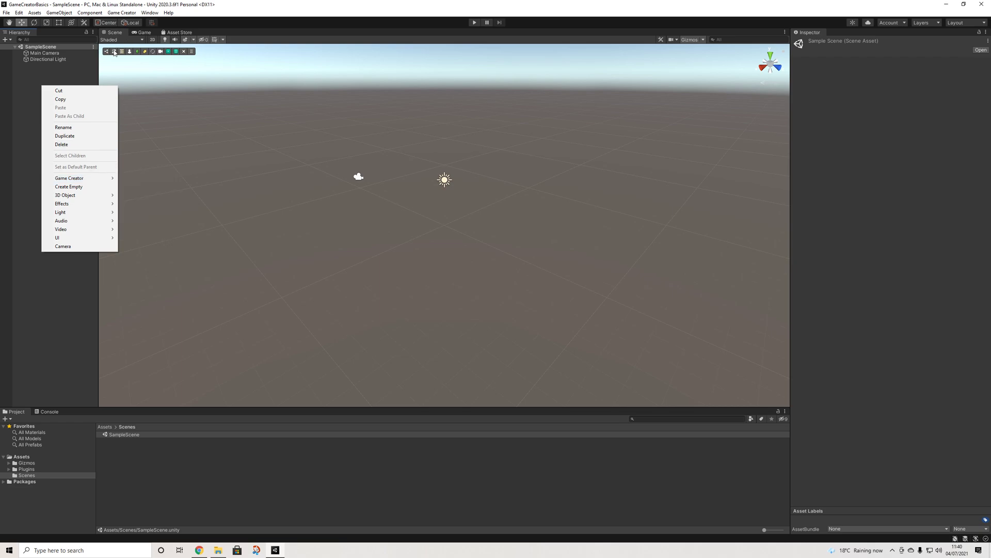
{"action": "left_click", "coordinate": [185, 54]}
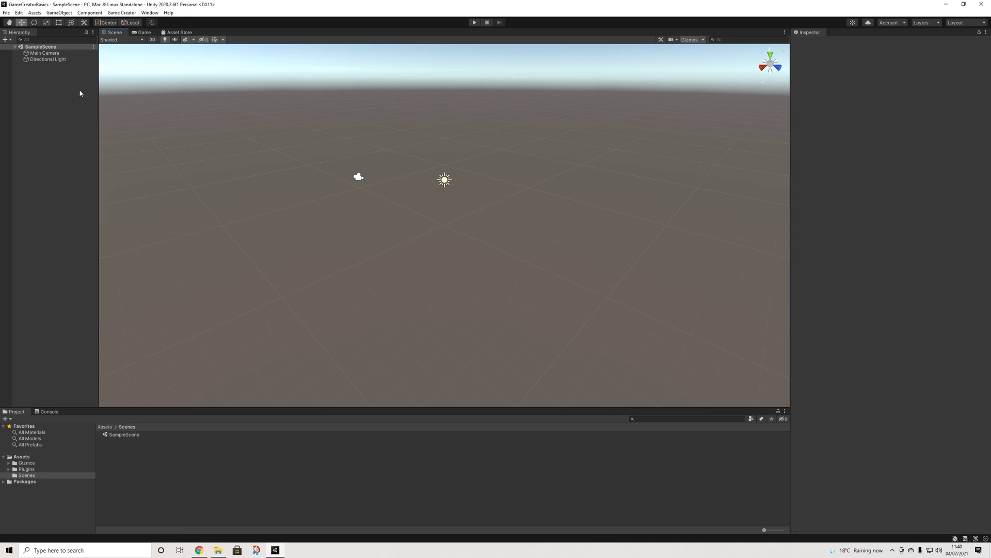
Add Game Creator Trigger, Conditions and Actions objects to the scene through the Hierarchy context menu
{"action": "right_click", "coordinate": [35, 96]}
{"action": "mouse_move", "coordinate": [83, 188]}
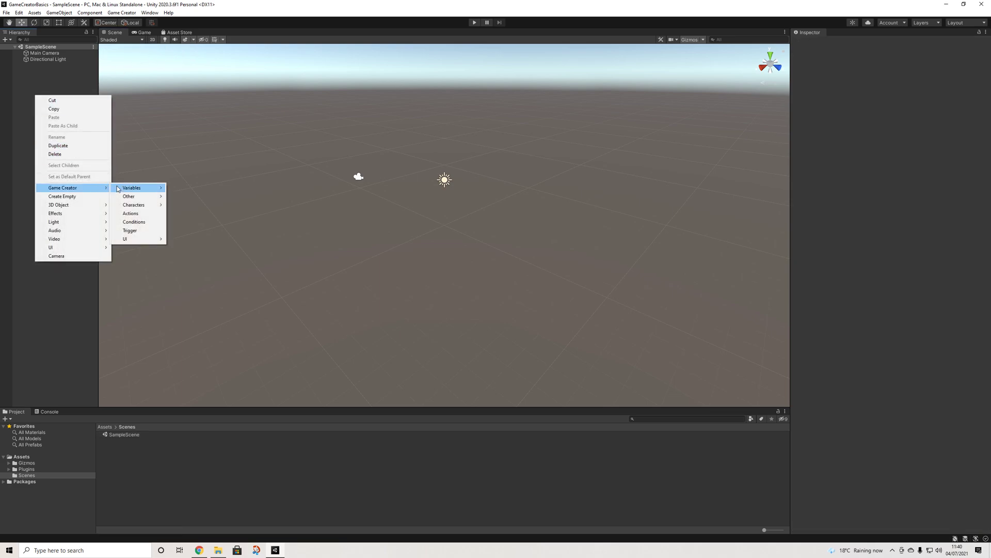
{"action": "left_click", "coordinate": [136, 231]}
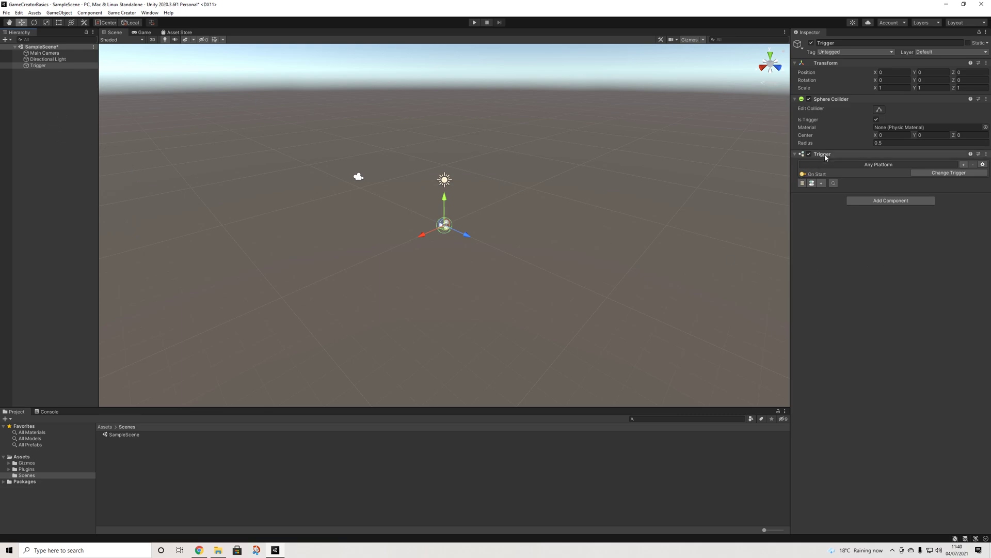
{"action": "right_click", "coordinate": [58, 103]}
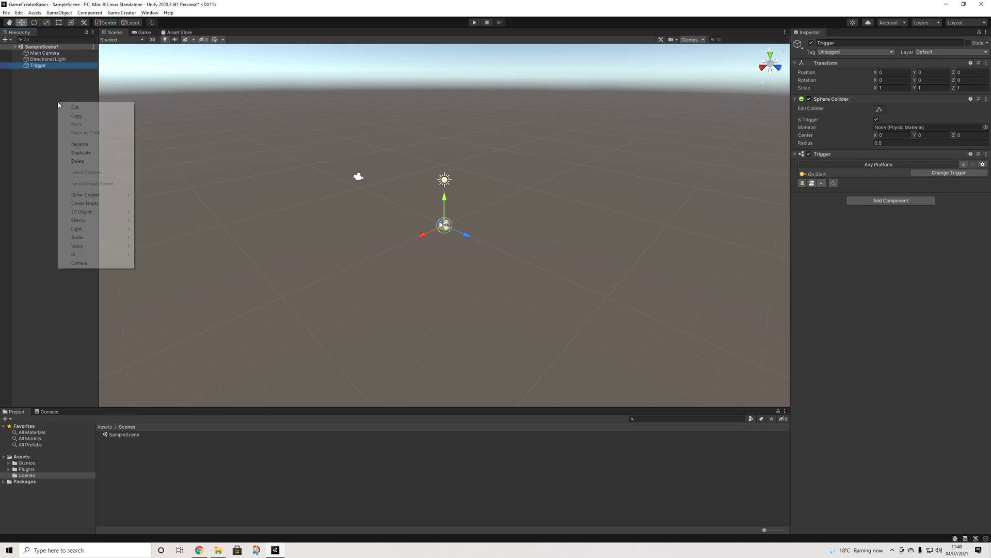
{"action": "mouse_move", "coordinate": [119, 195]}
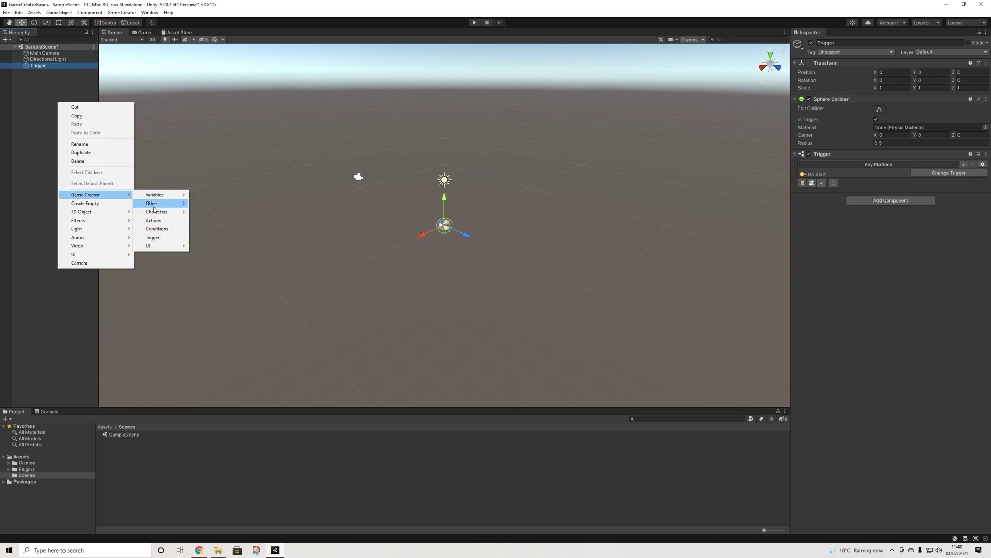
{"action": "left_click", "coordinate": [142, 228]}
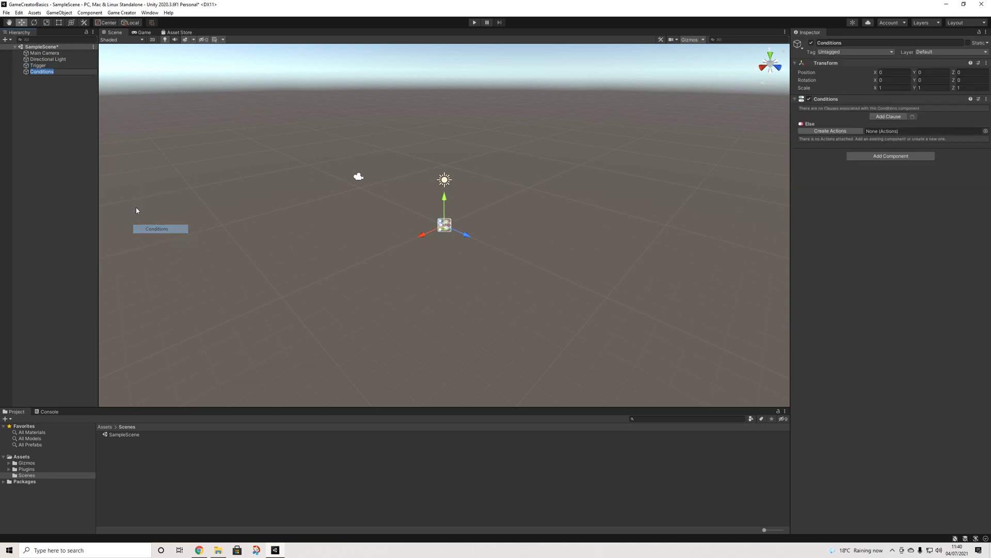
{"action": "right_click", "coordinate": [49, 104]}
{"action": "mouse_move", "coordinate": [119, 198]}
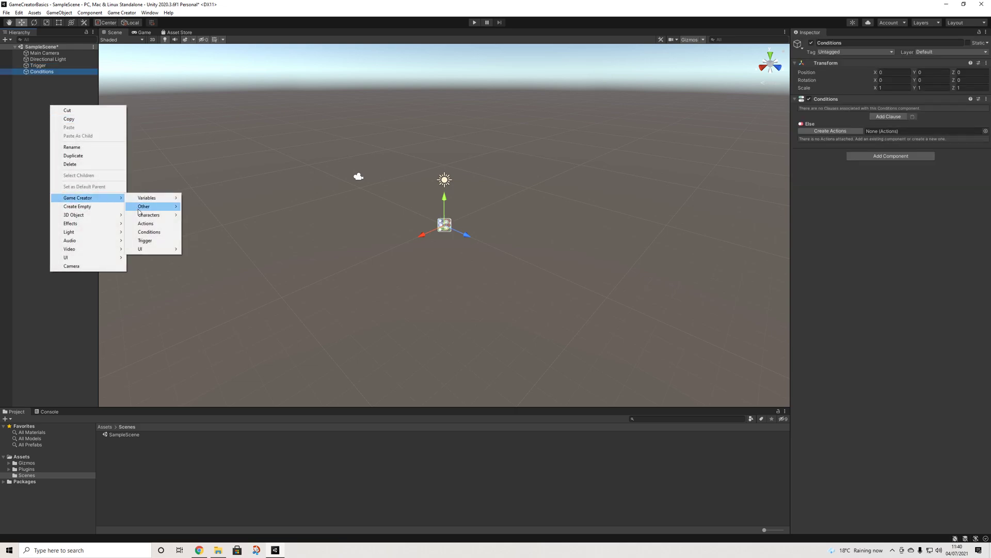
{"action": "left_click", "coordinate": [142, 223]}
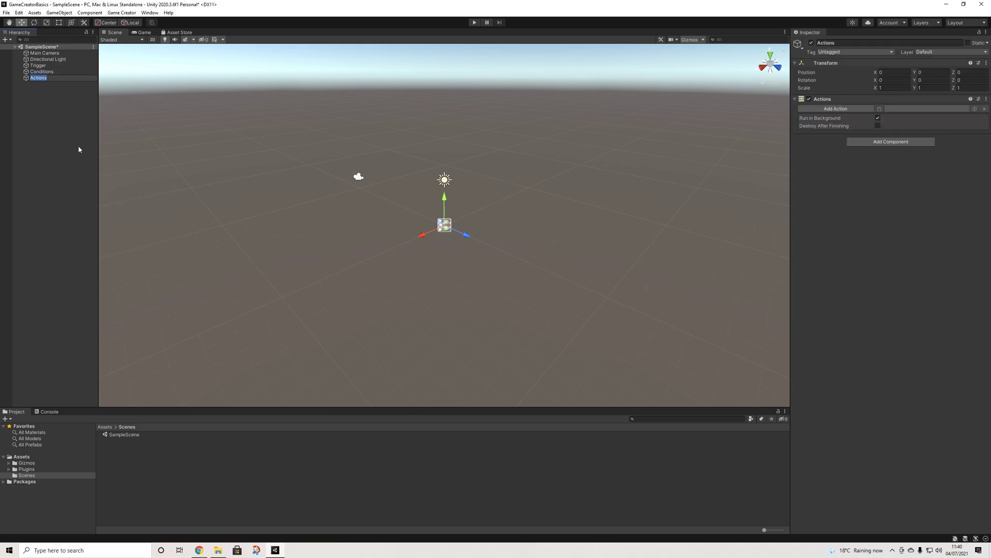
{"action": "right_click", "coordinate": [54, 112]}
Add a plane to the scene and scale it to 100 on X and Z
{"action": "mouse_move", "coordinate": [109, 225]}
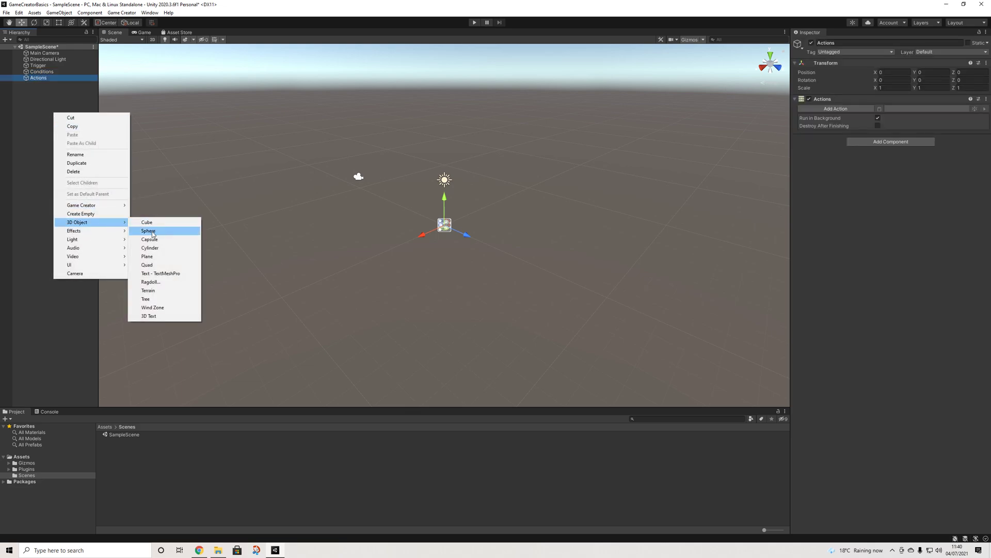
{"action": "left_click", "coordinate": [151, 256]}
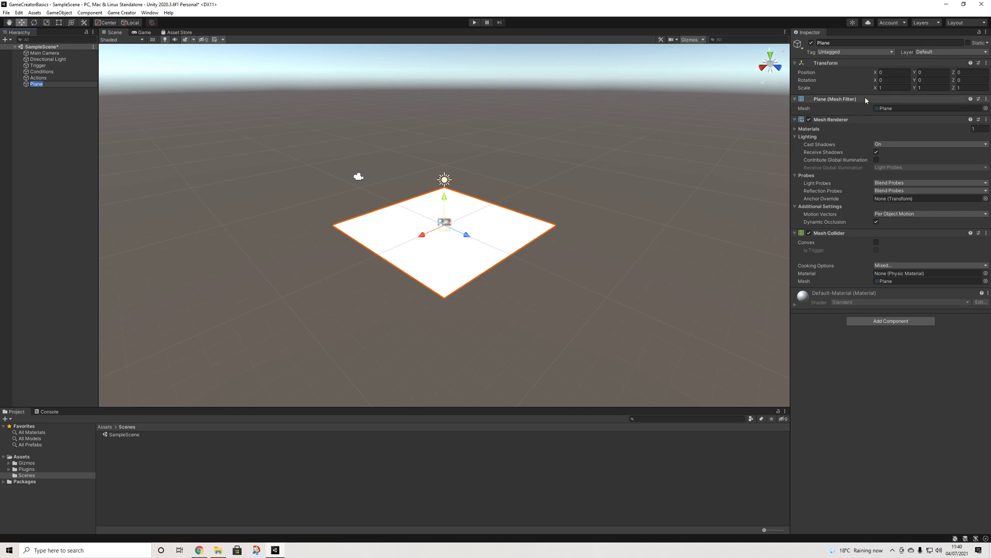
{"action": "left_click", "coordinate": [881, 88]}
{"action": "type", "text": "100"}
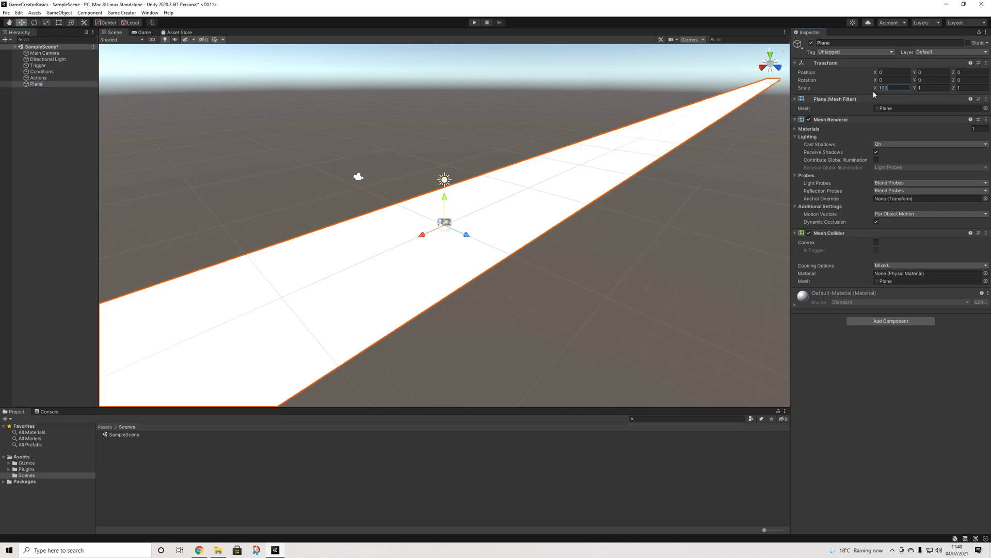
{"action": "key", "text": "Tab"}
{"action": "key", "text": "Tab"}
{"action": "type", "text": "100"}
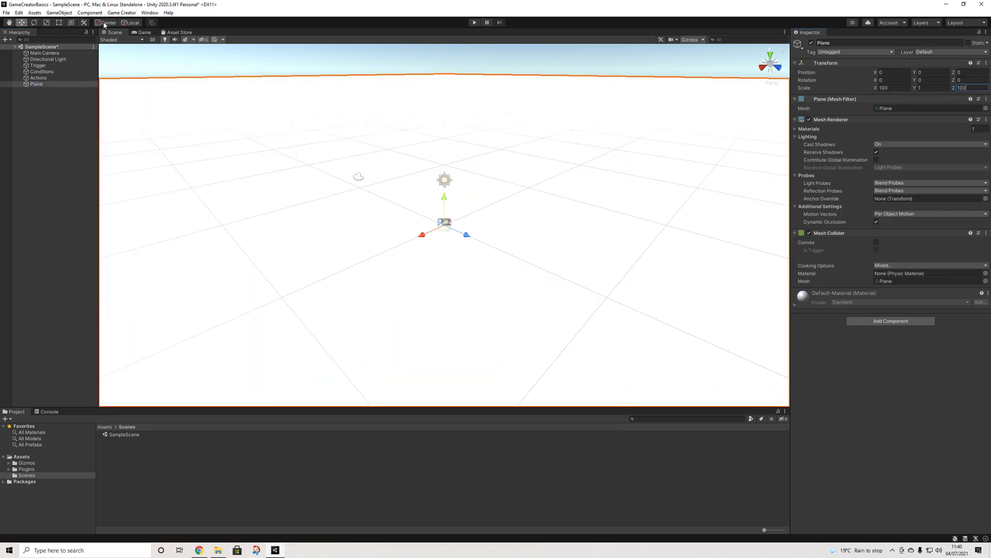
Create a new material on the plane with a dark grey albedo and smoothness 0
{"action": "right_click", "coordinate": [161, 480]}
{"action": "mouse_move", "coordinate": [237, 273]}
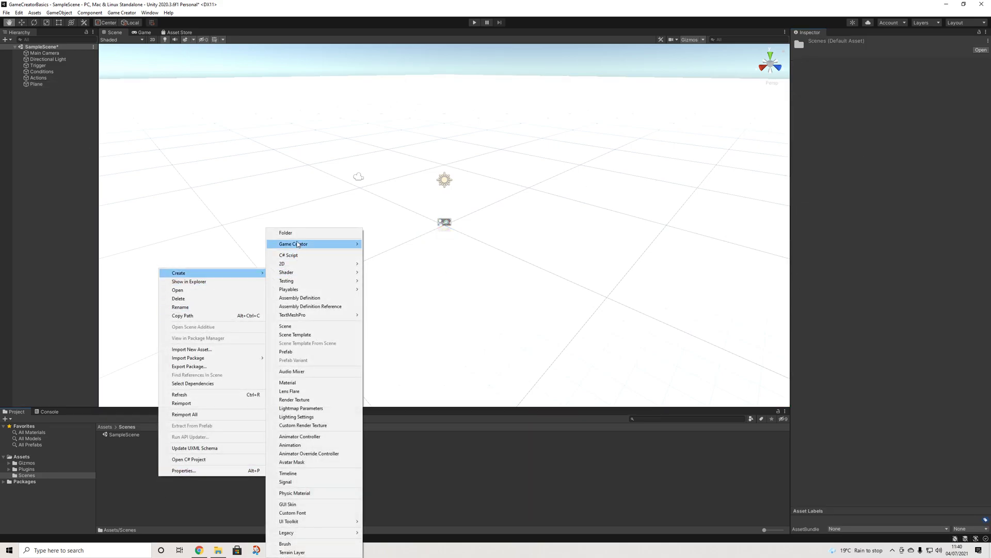
{"action": "left_click", "coordinate": [288, 382]}
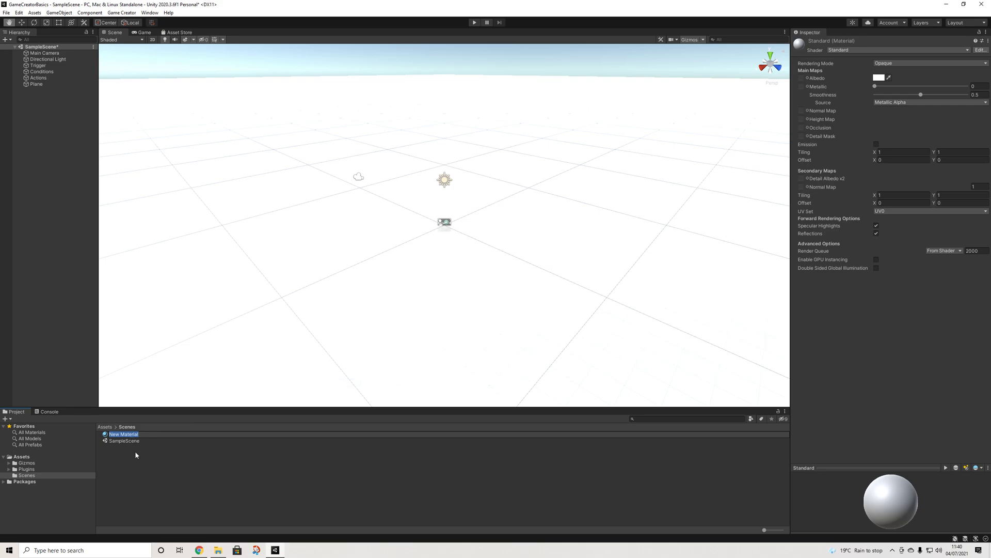
{"action": "left_click_drag", "start_coordinate": [129, 436], "coordinate": [409, 283]}
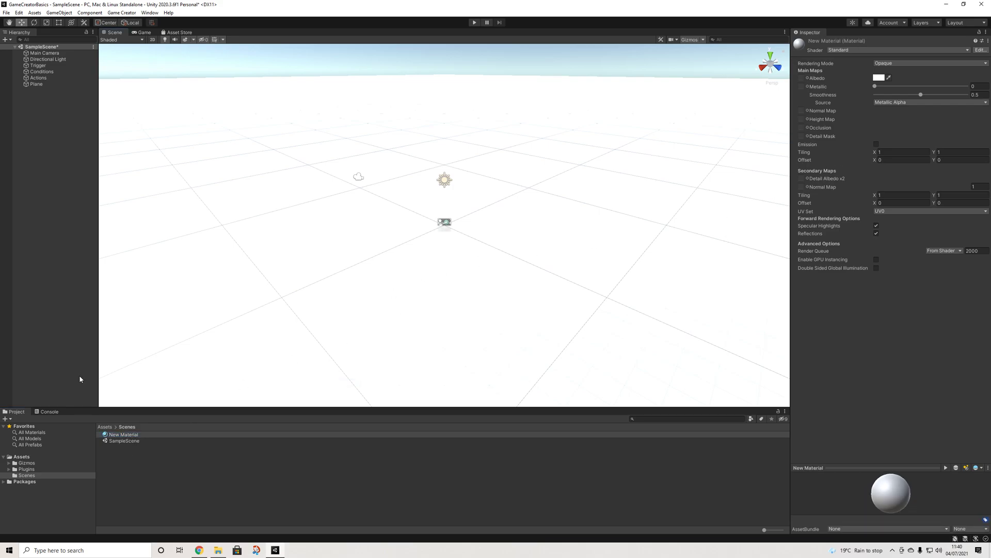
{"action": "left_click", "coordinate": [878, 78]}
{"action": "mouse_move", "coordinate": [904, 121]}
{"action": "left_mouse_down"}
{"action": "mouse_move", "coordinate": [883, 153]}
{"action": "mouse_move", "coordinate": [875, 136]}
{"action": "left_mouse_up"}
{"action": "left_click", "coordinate": [963, 70]}
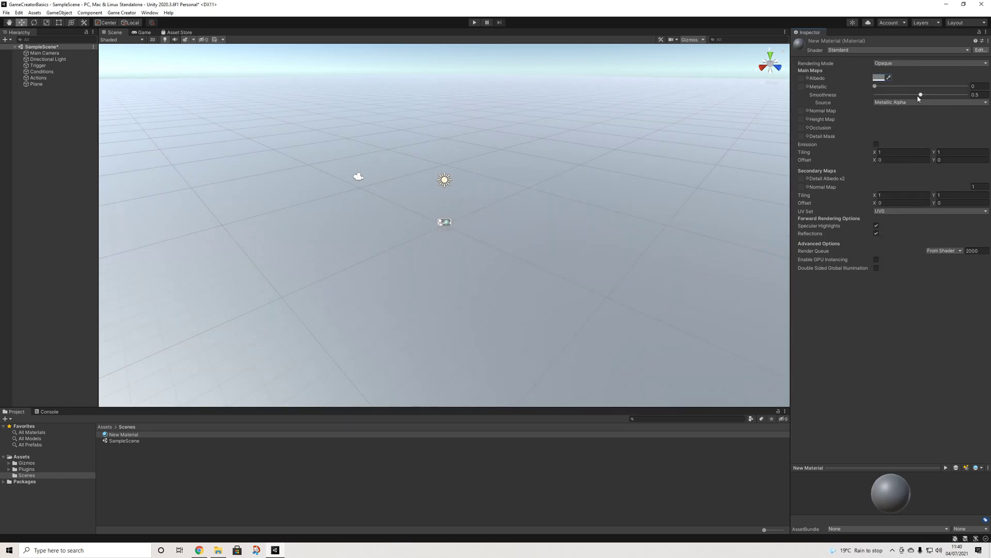
{"action": "left_click_drag", "start_coordinate": [920, 95], "coordinate": [785, 101]}
{"action": "left_click", "coordinate": [40, 109]}
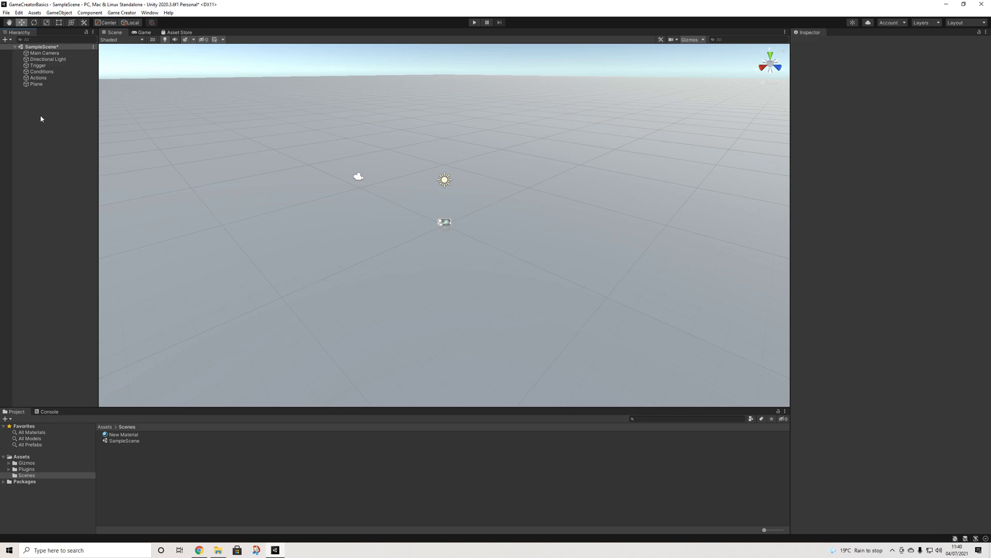
{"action": "right_click", "coordinate": [40, 108]}
Add a Game Creator Player character to the scene
{"action": "mouse_move", "coordinate": [114, 202]}
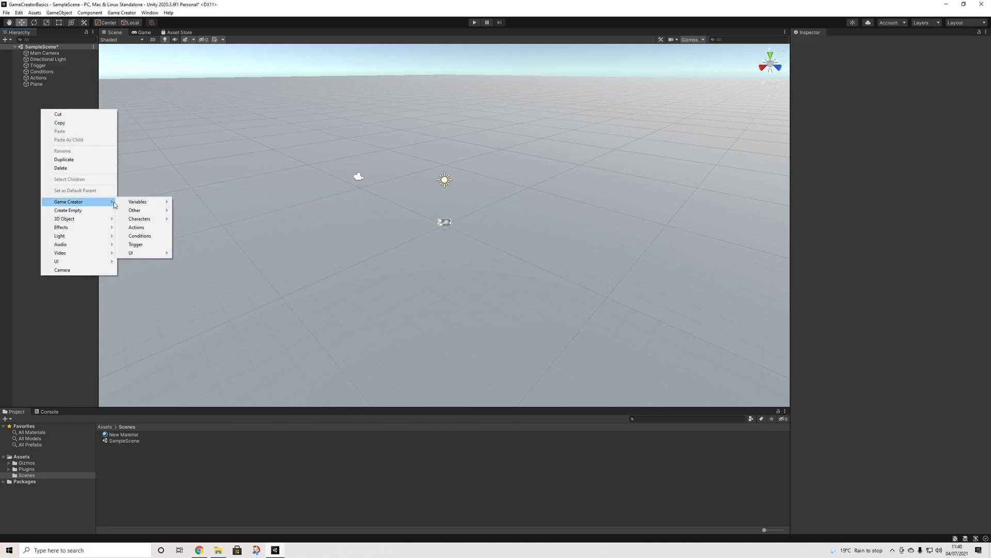
{"action": "mouse_move", "coordinate": [157, 219]}
{"action": "left_click", "coordinate": [195, 228]}
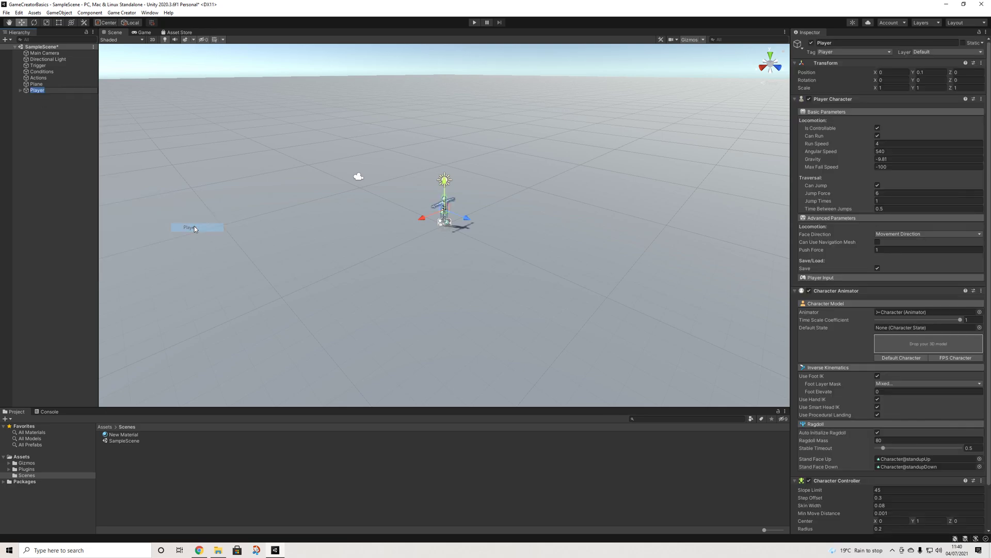
Add a Game Creator Camera Motor and place it directly below Main Camera
{"action": "right_click", "coordinate": [49, 119]}
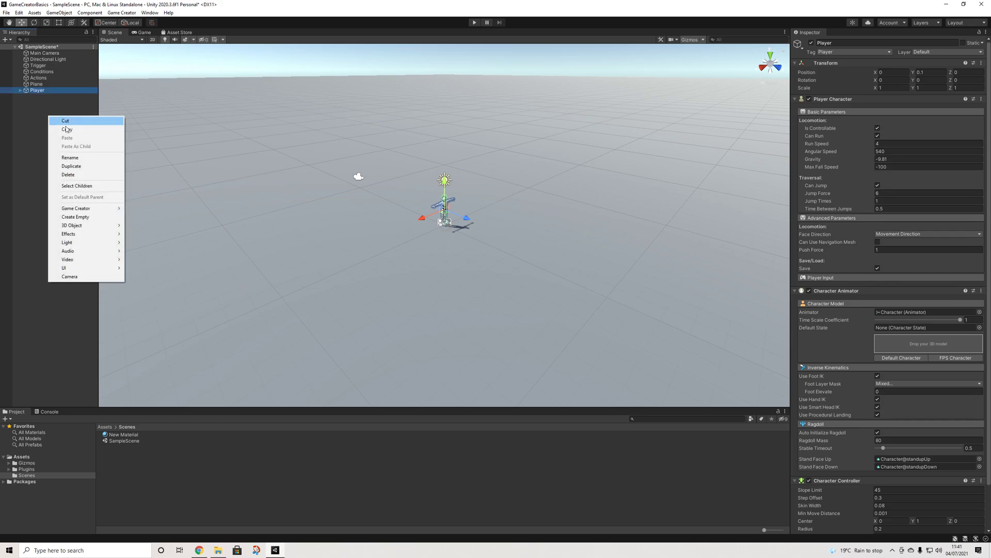
{"action": "mouse_move", "coordinate": [106, 209]}
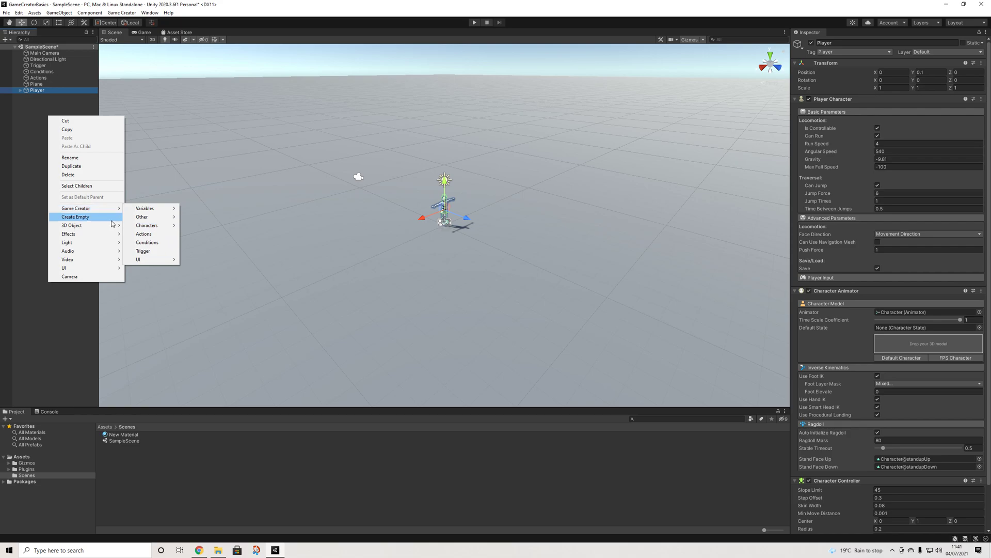
{"action": "mouse_move", "coordinate": [157, 217]}
{"action": "left_click", "coordinate": [200, 234]}
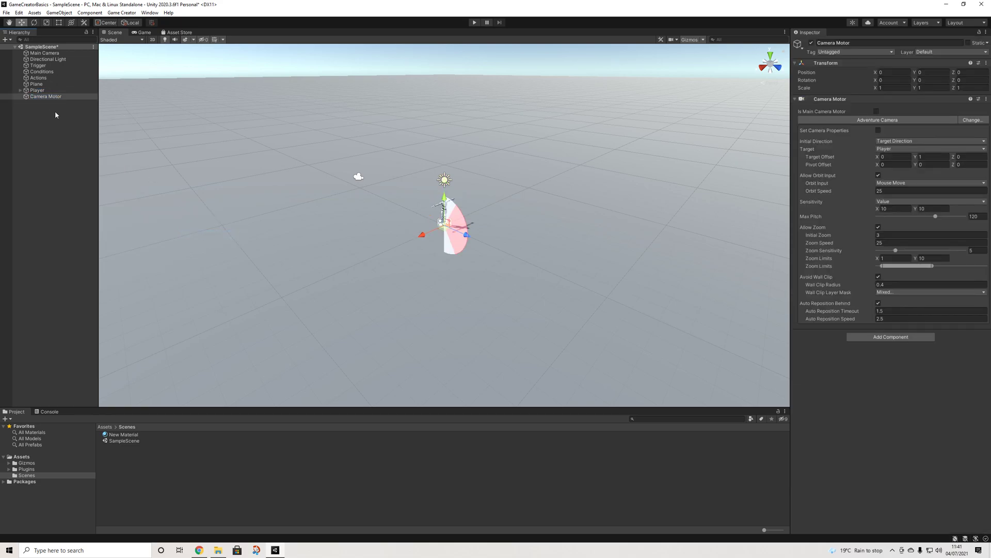
{"action": "left_click_drag", "start_coordinate": [48, 61], "coordinate": [55, 53]}
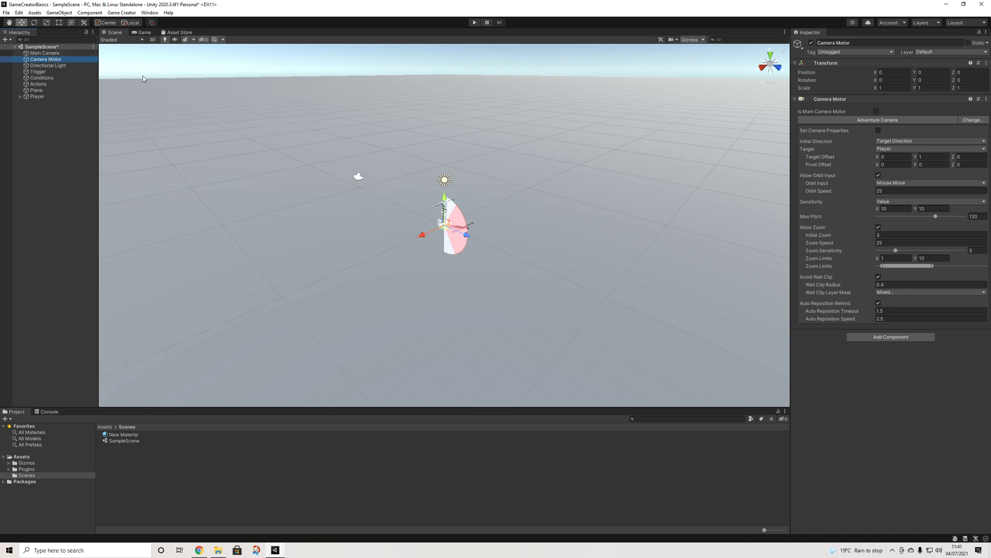
{"action": "left_click", "coordinate": [474, 23]}
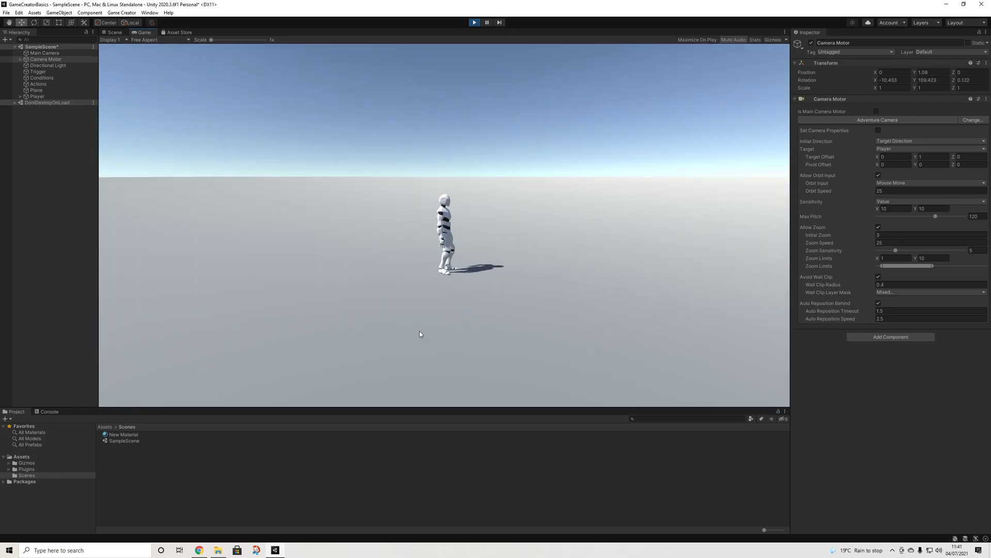
{"action": "key", "text": "w"}
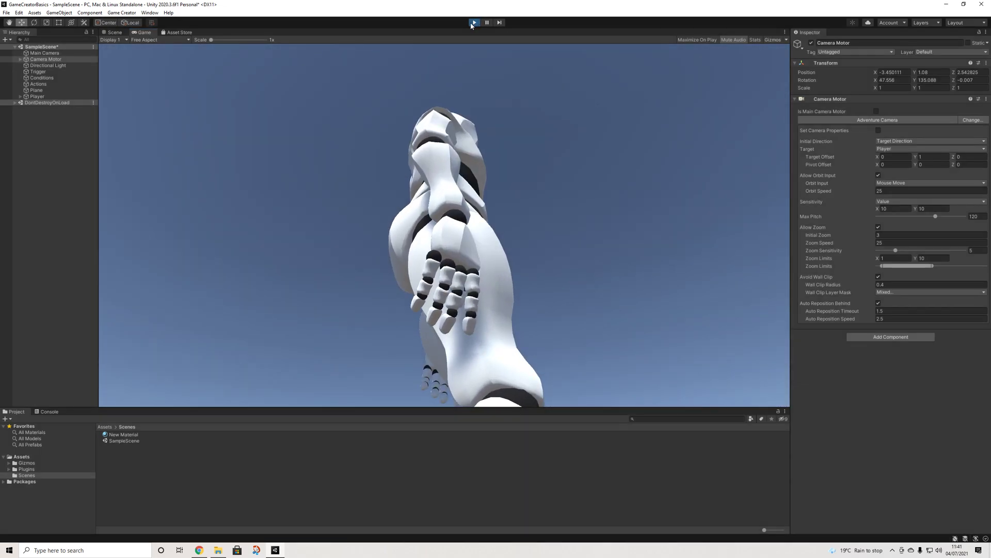
{"action": "left_click", "coordinate": [474, 23]}
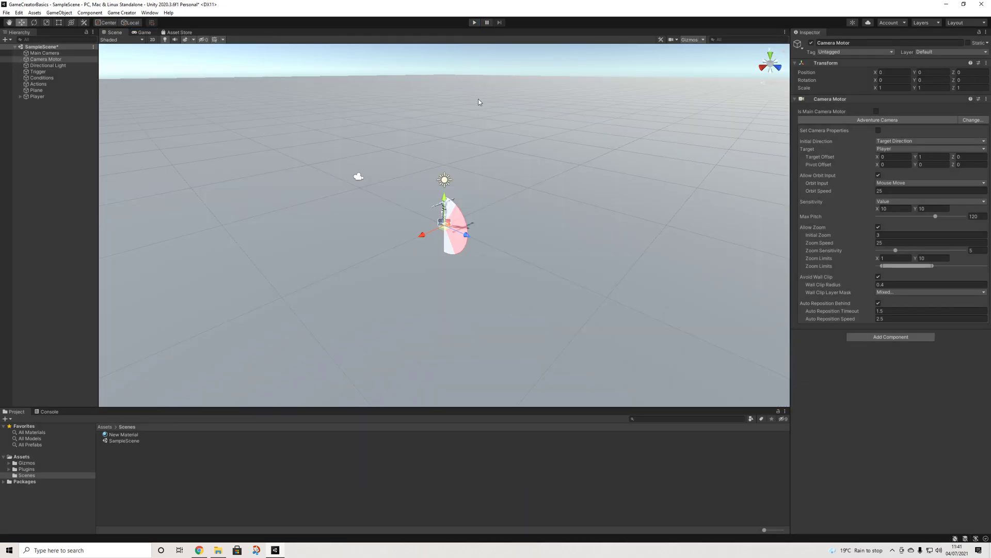